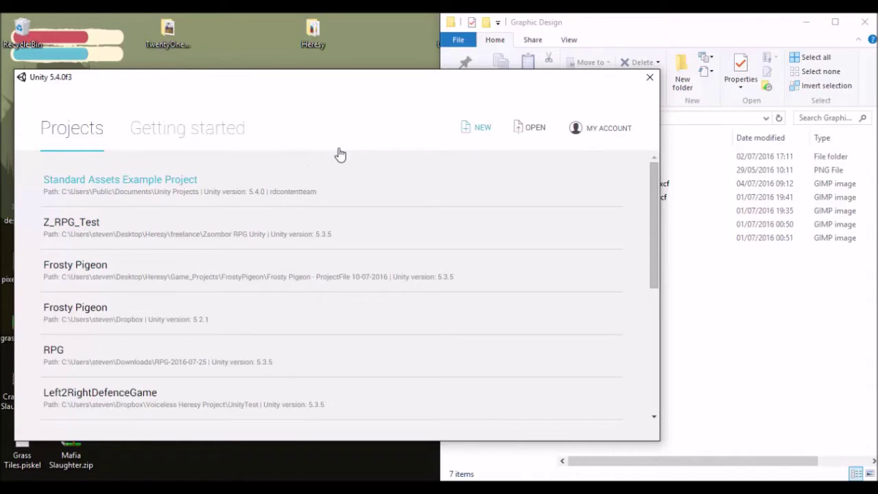
- Start a new project and name it Breakout Clone
{"action": "left_click", "coordinate": [473, 133]}
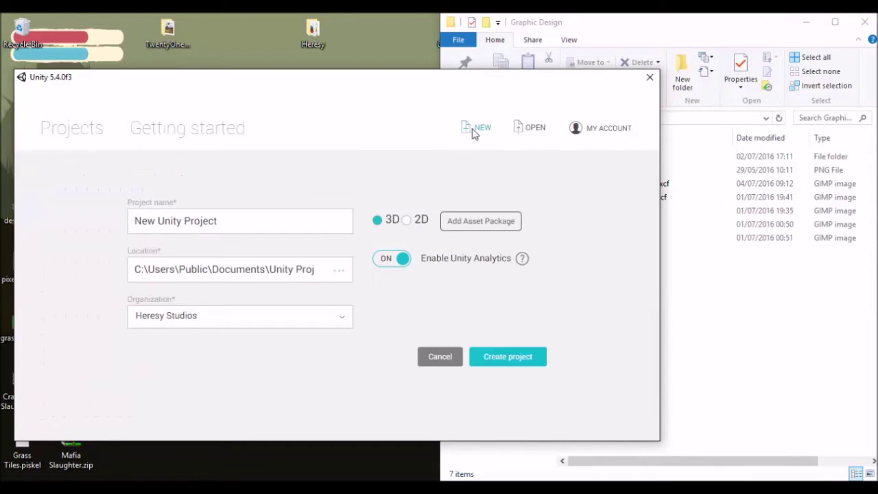
{"action": "left_click", "coordinate": [316, 219]}
{"action": "key", "text": "ctrl+shift+Left"}
{"action": "key", "text": "ctrl+shift+Left"}
{"action": "key", "text": "ctrl+shift+Left"}
{"action": "type", "text": "Brea"}
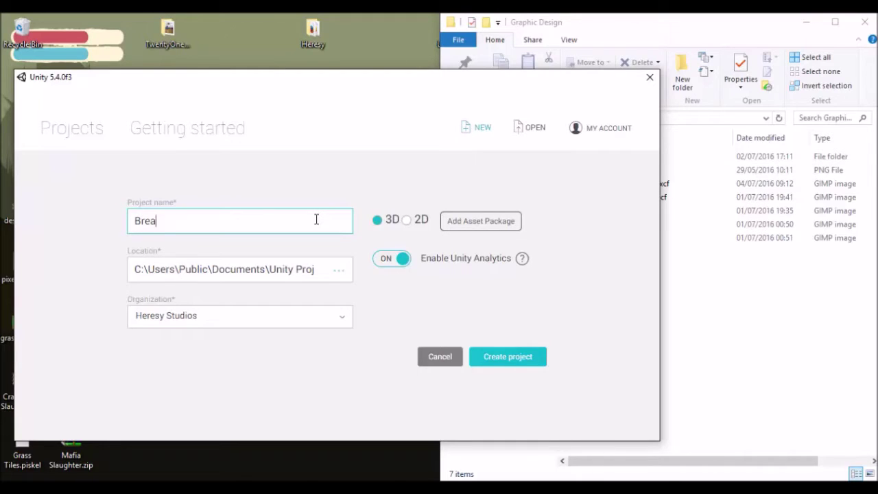
{"action": "type", "text": "kout Clone"}
- Set the project location to the Desktop\Heresy\Youtube\BreakoutTutorialUnity folder
{"action": "left_click", "coordinate": [319, 269]}
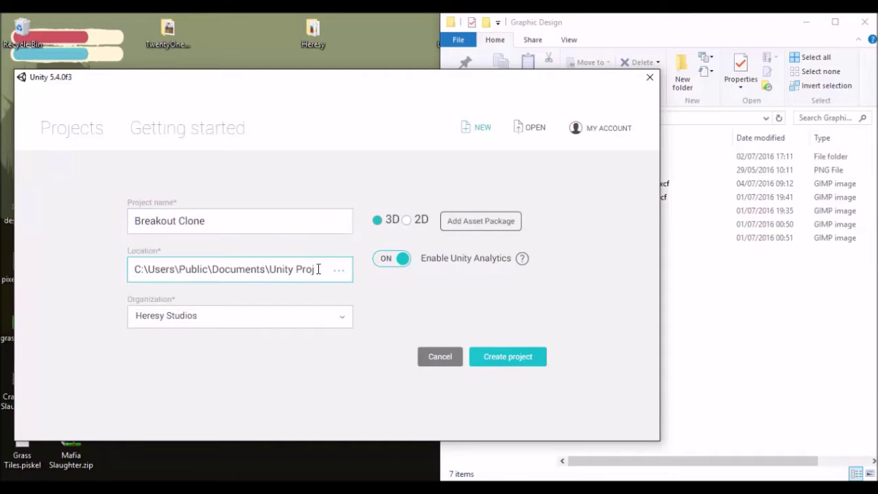
{"action": "left_click", "coordinate": [342, 274]}
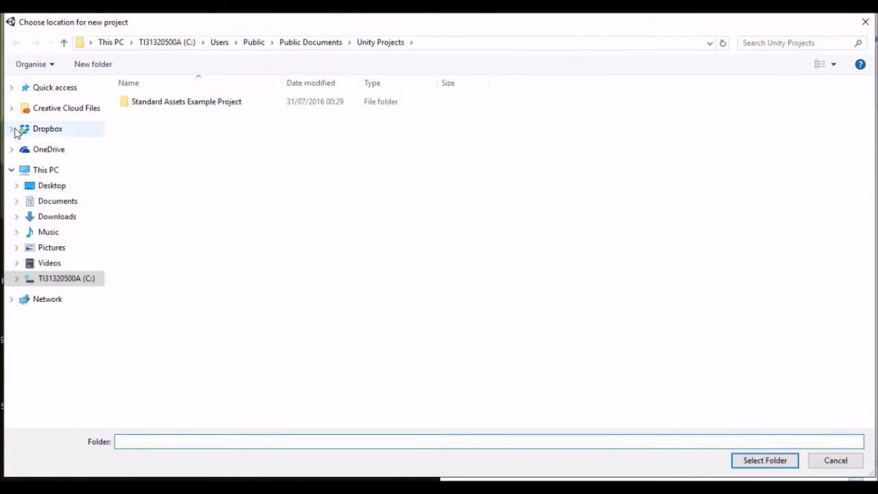
{"action": "left_click", "coordinate": [42, 185]}
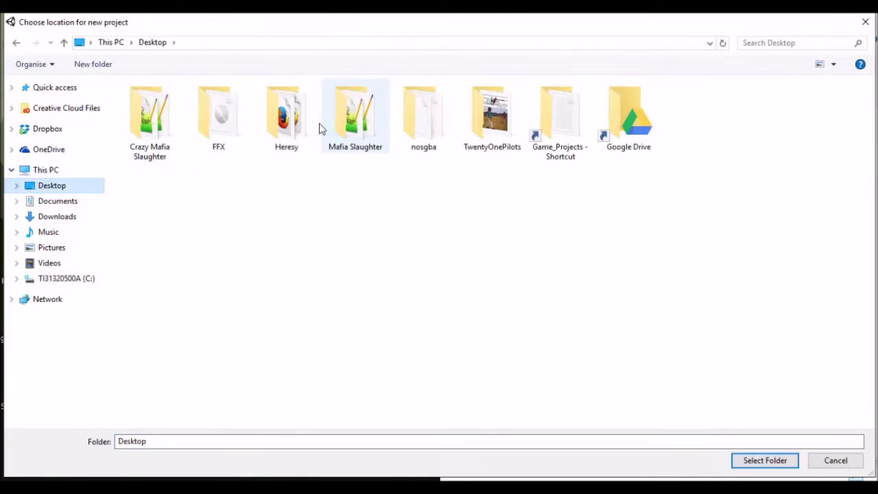
{"action": "double_click", "coordinate": [287, 115]}
{"action": "double_click", "coordinate": [165, 277]}
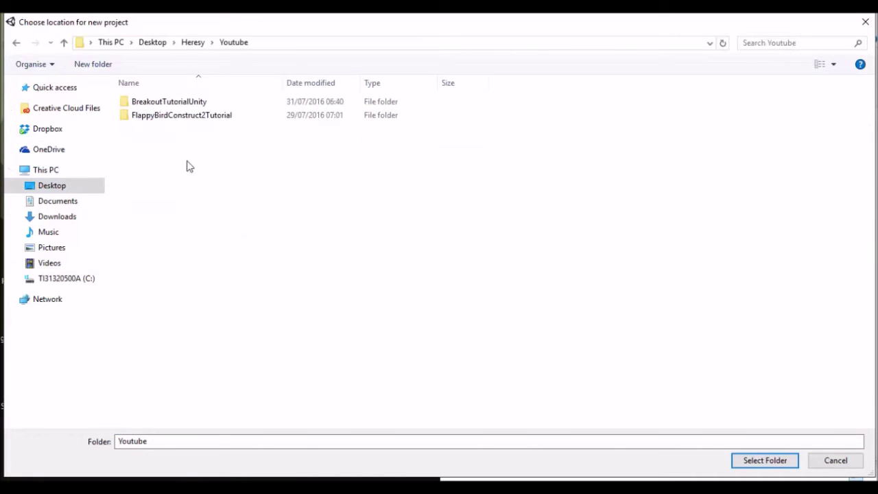
{"action": "double_click", "coordinate": [190, 103]}
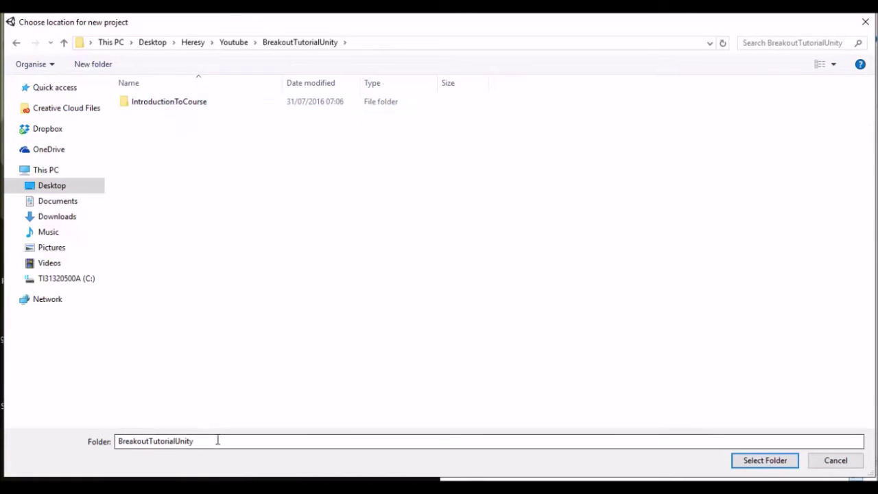
{"action": "left_click", "coordinate": [779, 466]}
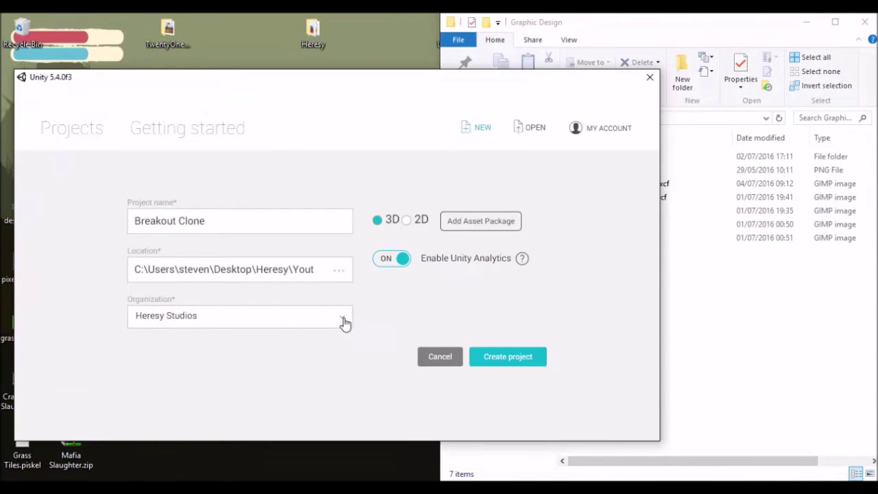
- Make the project 2D and create it
{"action": "left_click", "coordinate": [407, 221]}
{"action": "left_click", "coordinate": [517, 357]}
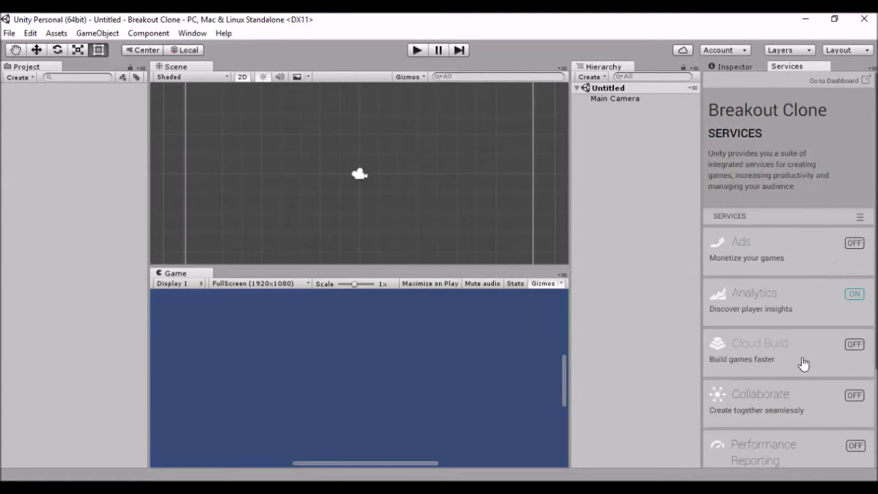
- Look through the Services panel and close it
{"action": "scroll", "coordinate": [766, 412], "scroll_direction": "down", "scroll_amount": 3}
{"action": "scroll", "coordinate": [780, 390], "scroll_direction": "up", "scroll_amount": 3}
{"action": "right_click", "coordinate": [798, 68]}
{"action": "left_click", "coordinate": [810, 102]}
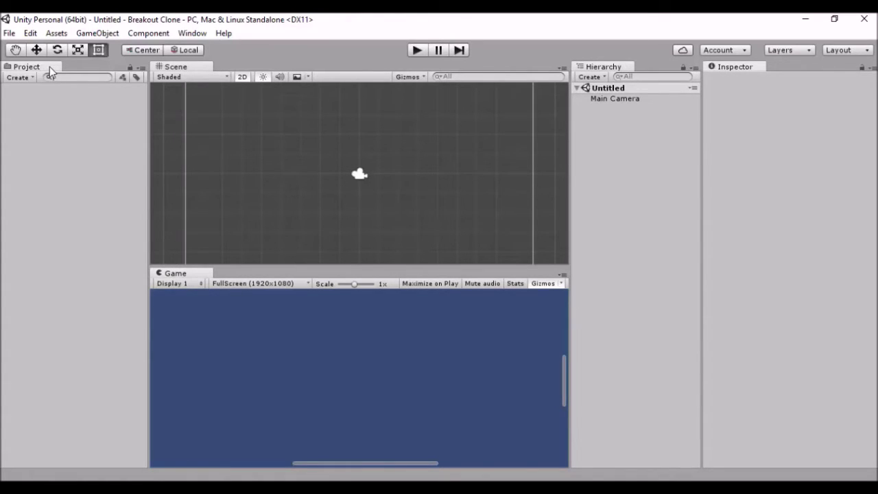
- Dock the Project panel below the Scene view and the Game view beside the Scene view, resizing them to enlarge the Game view
{"action": "left_click_drag", "start_coordinate": [51, 66], "coordinate": [227, 455]}
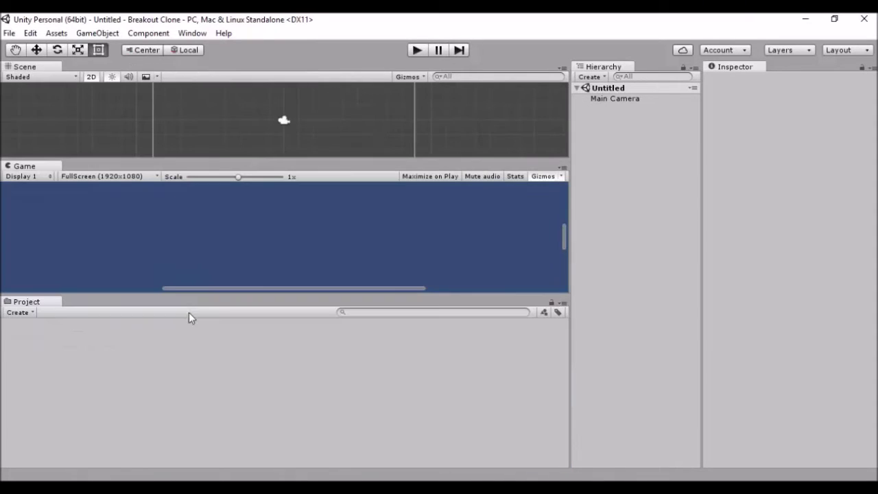
{"action": "left_click_drag", "start_coordinate": [49, 168], "coordinate": [400, 87]}
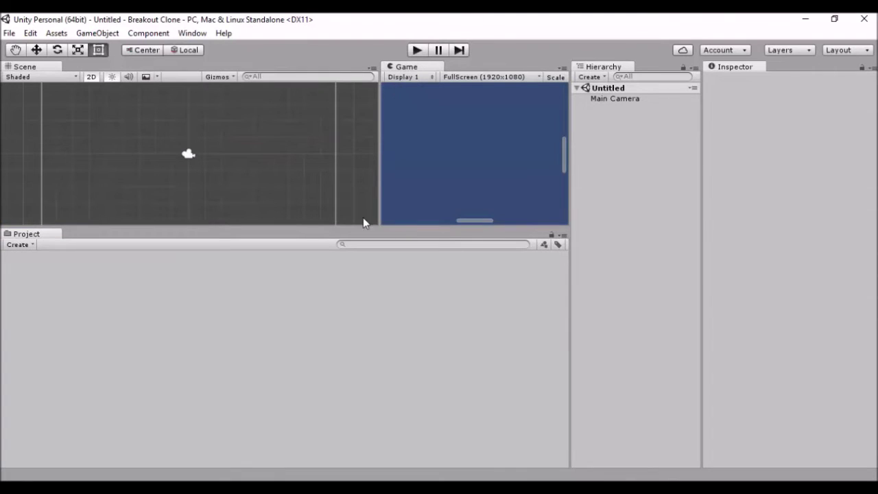
{"action": "left_click_drag", "start_coordinate": [358, 228], "coordinate": [364, 323]}
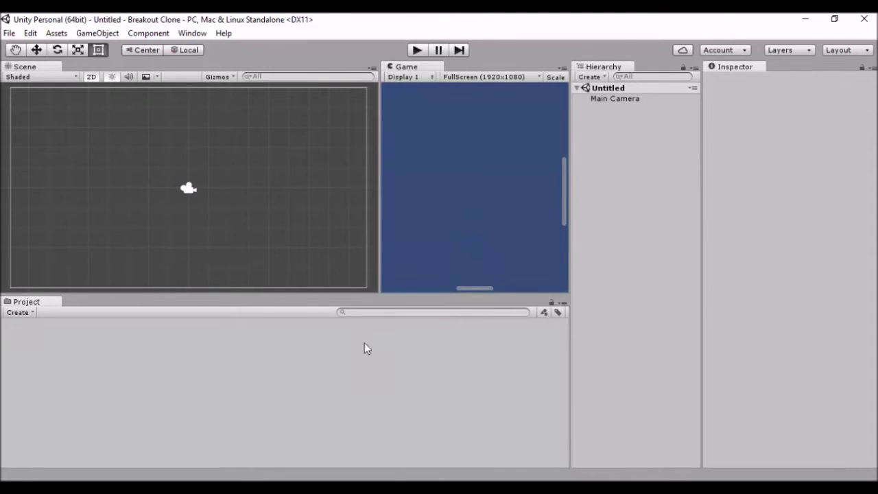
{"action": "left_click_drag", "start_coordinate": [379, 209], "coordinate": [312, 210]}
{"action": "left_click_drag", "start_coordinate": [566, 177], "coordinate": [519, 95]}
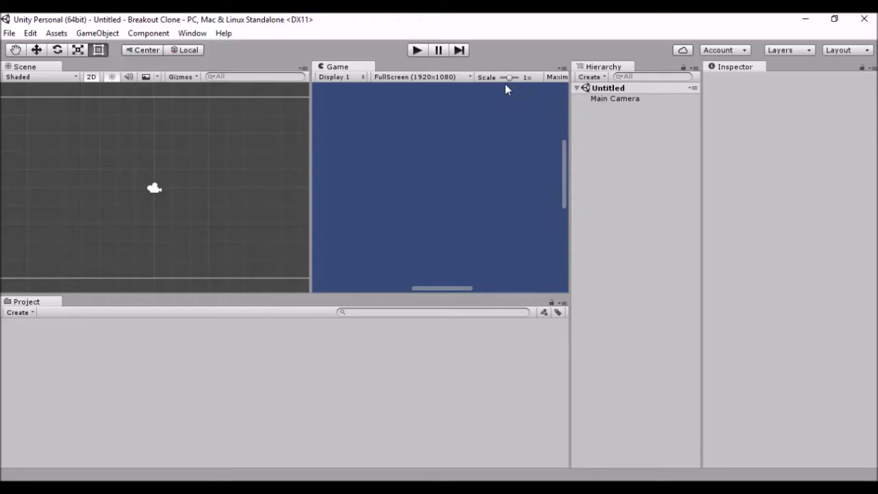
- Set the Game view to Free Aspect and maximize it
{"action": "left_click", "coordinate": [470, 77]}
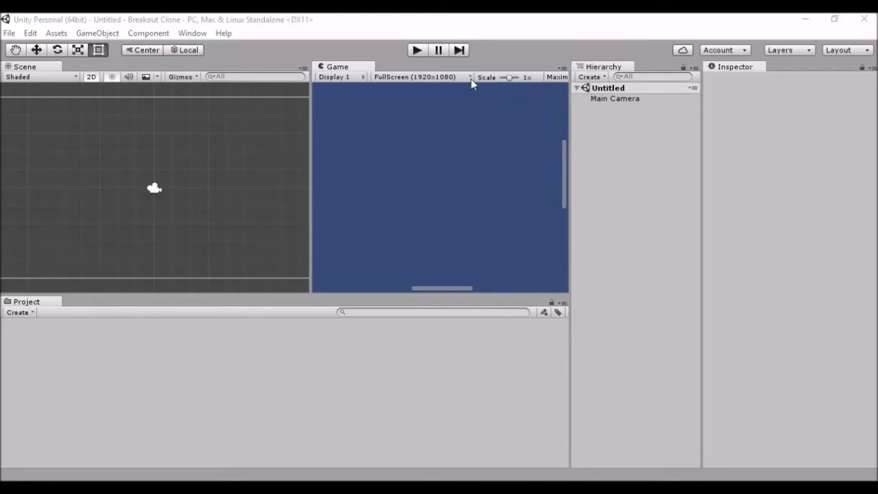
{"action": "left_click", "coordinate": [426, 88]}
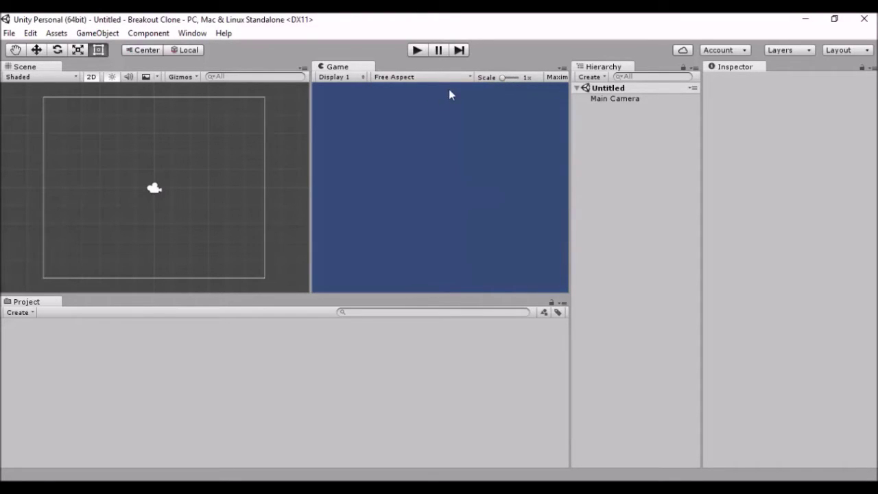
{"action": "right_click", "coordinate": [373, 69]}
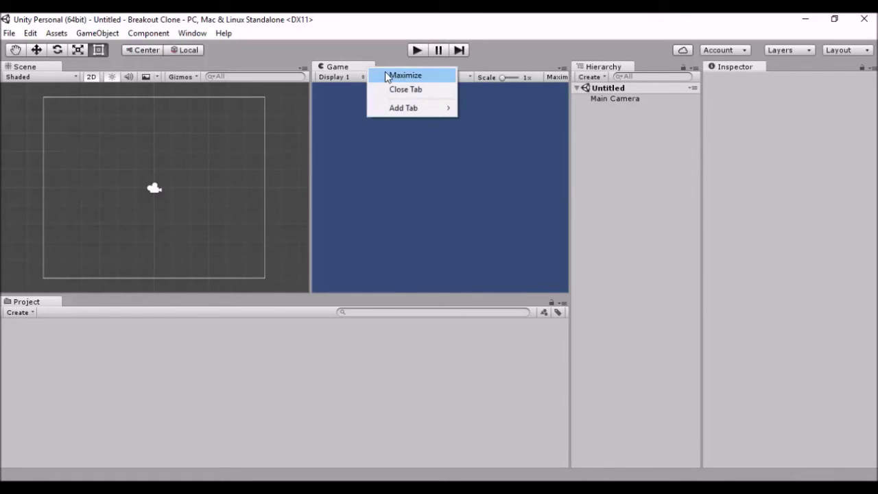
{"action": "left_click", "coordinate": [384, 74]}
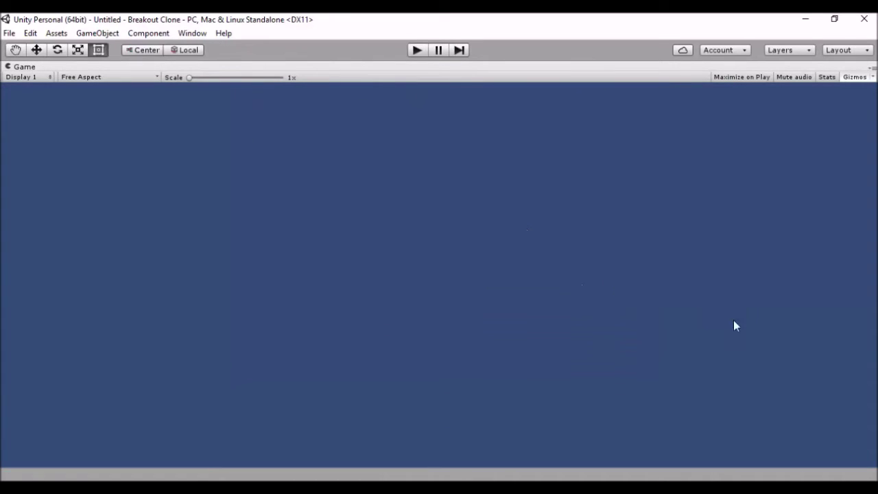
- Preview the maximized Game view at the 5:4, 3:2 and 16:10 aspect ratios
{"action": "left_click_drag", "start_coordinate": [189, 78], "coordinate": [154, 85]}
{"action": "left_click", "coordinate": [157, 79]}
{"action": "left_click", "coordinate": [154, 99]}
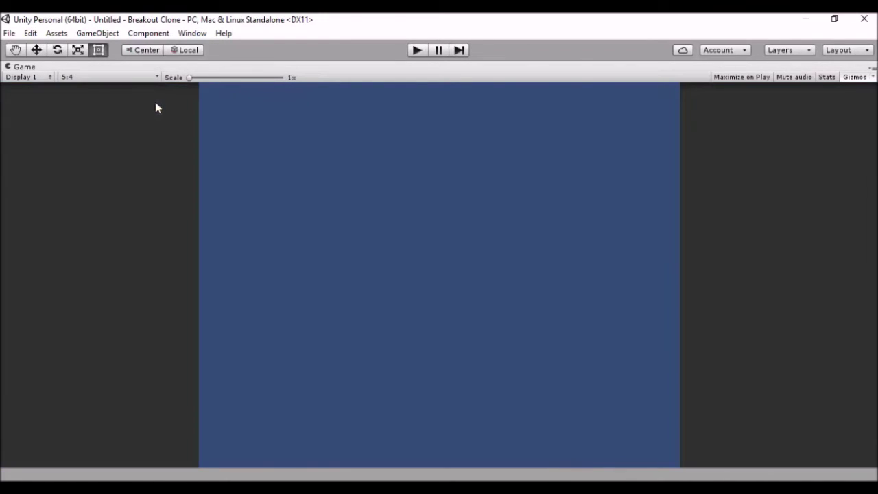
{"action": "left_click", "coordinate": [156, 77]}
{"action": "left_click", "coordinate": [153, 121]}
{"action": "left_click", "coordinate": [155, 79]}
{"action": "left_click", "coordinate": [153, 132]}
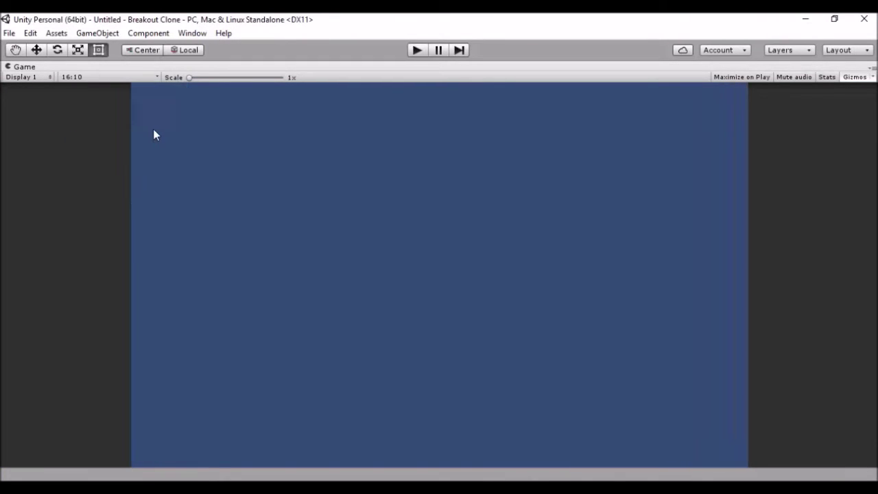
- Examine the Aspect Ratio and Fixed Resolution options for a custom Game view size without adding one
{"action": "left_click", "coordinate": [155, 77]}
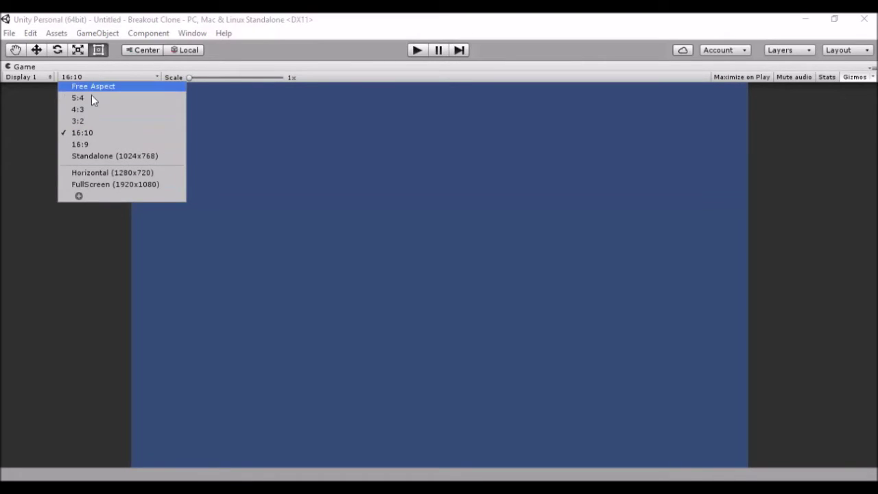
{"action": "left_click", "coordinate": [79, 196]}
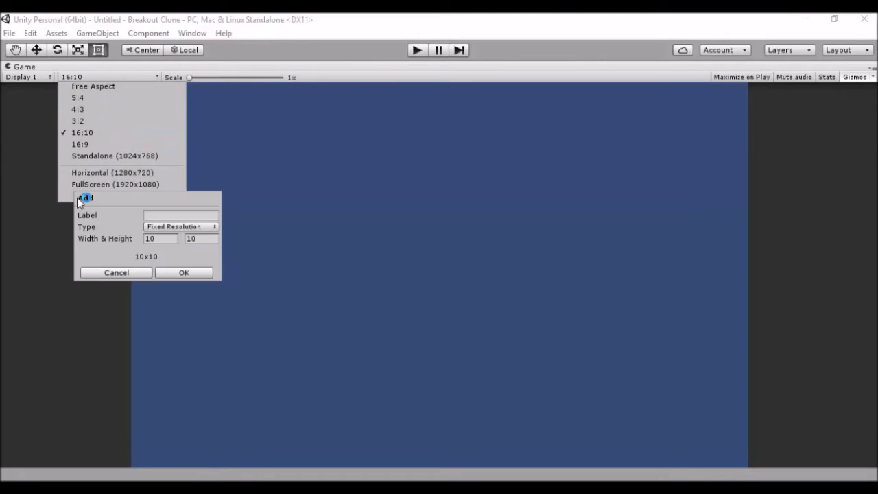
{"action": "left_click", "coordinate": [178, 227]}
{"action": "left_click", "coordinate": [186, 244]}
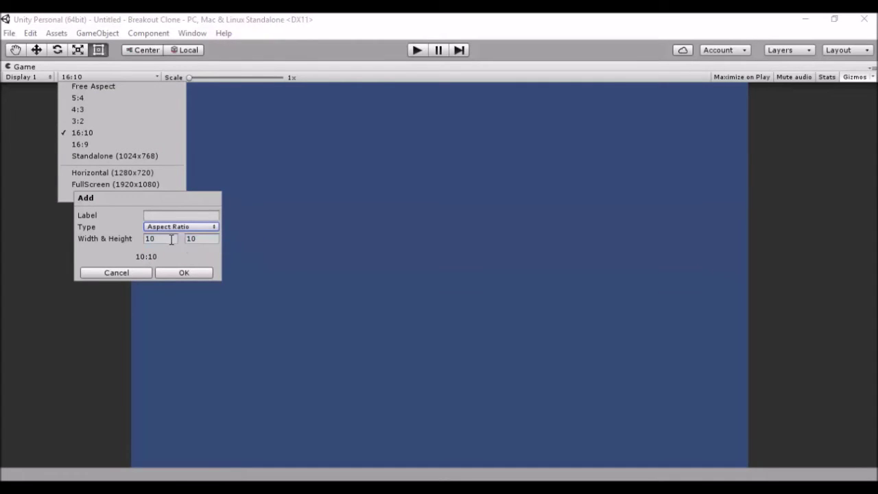
{"action": "left_click", "coordinate": [173, 228]}
{"action": "left_click", "coordinate": [176, 255]}
{"action": "left_click", "coordinate": [165, 238]}
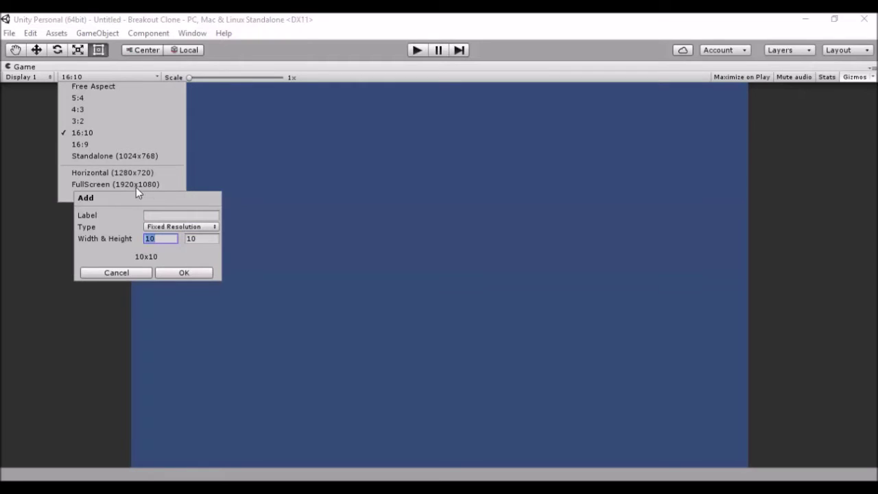
{"action": "left_click", "coordinate": [272, 165]}
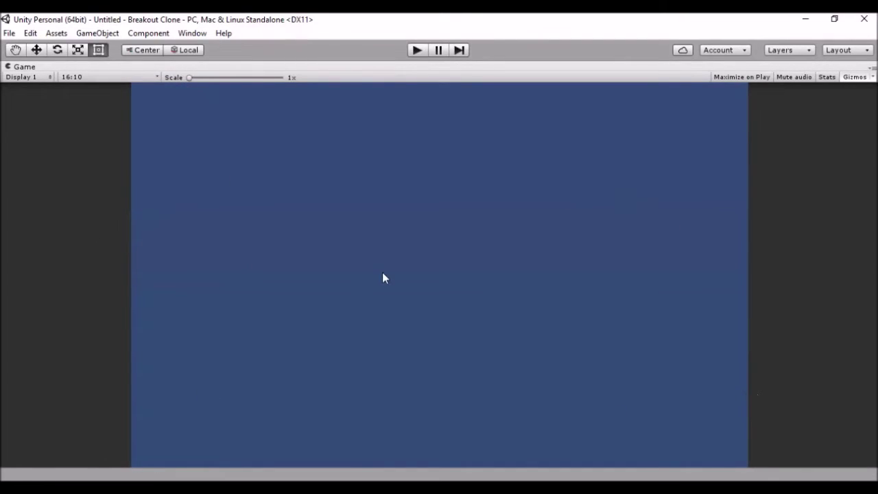
- Return the Game view to Free Aspect and restore it from its maximized size
{"action": "left_click", "coordinate": [154, 76]}
{"action": "left_click", "coordinate": [146, 87]}
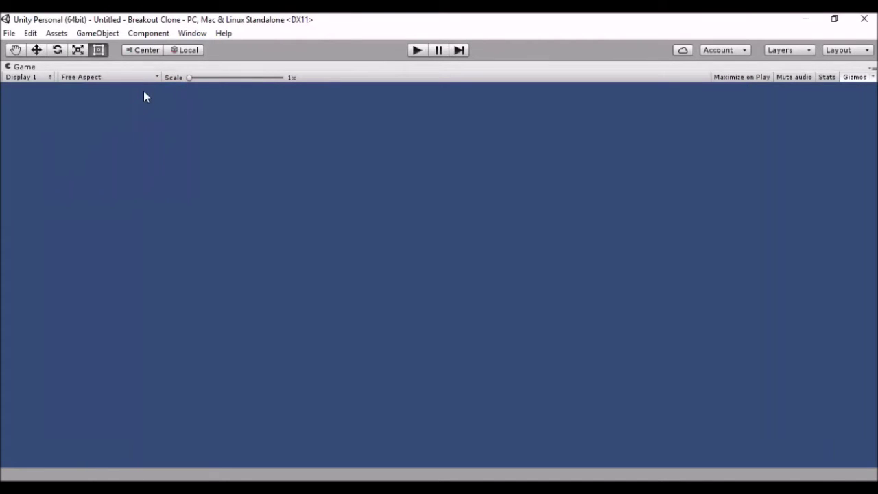
{"action": "right_click", "coordinate": [138, 66]}
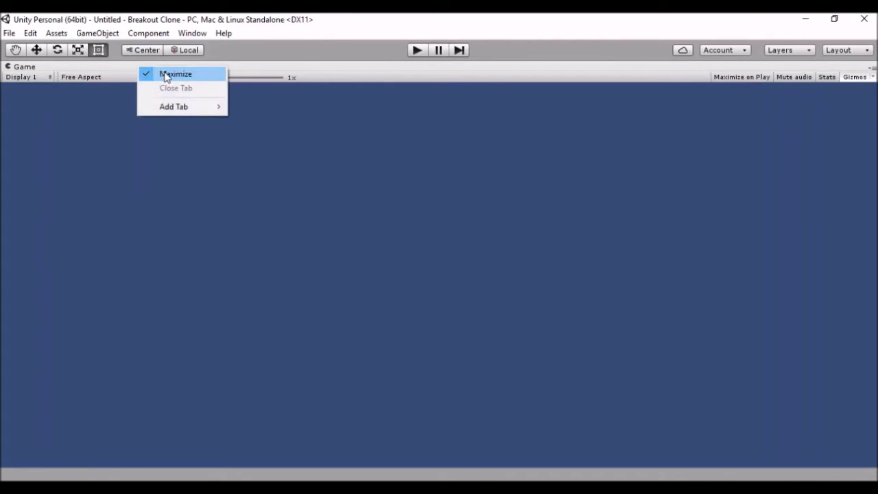
{"action": "left_click", "coordinate": [165, 72]}
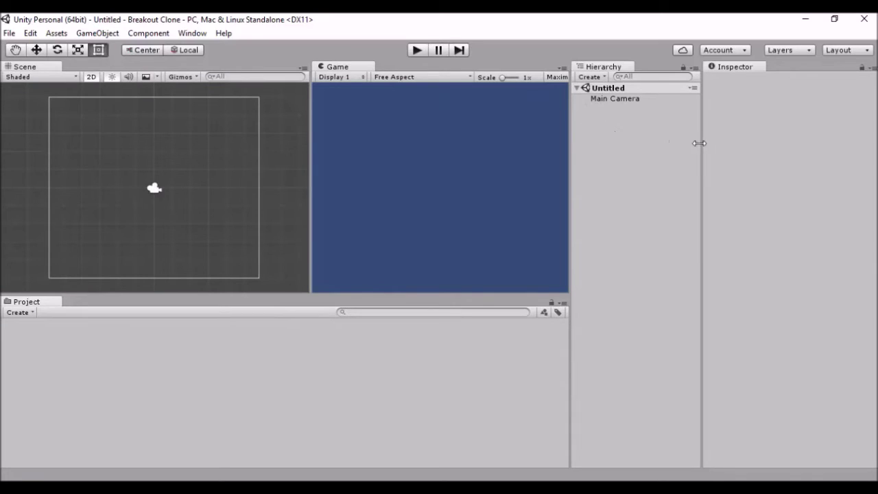
- Save the current window arrangement as a layout named BreakoutLayout
{"action": "left_click", "coordinate": [868, 50]}
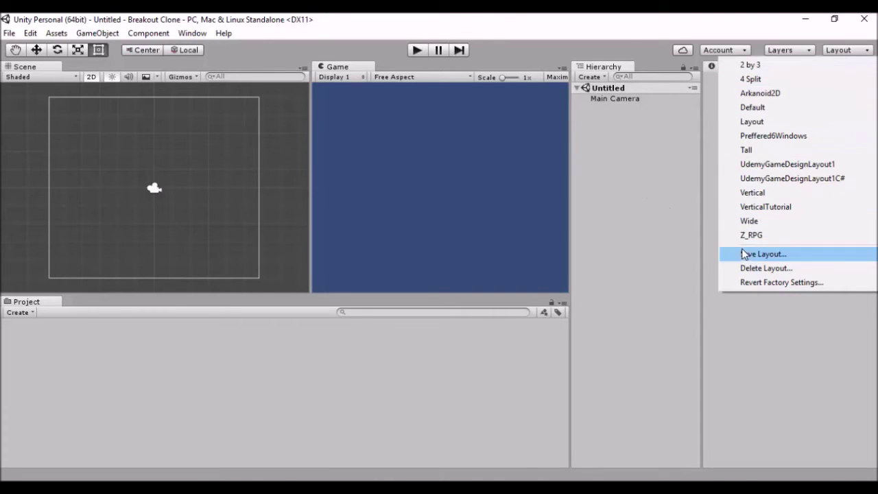
{"action": "left_click", "coordinate": [764, 253]}
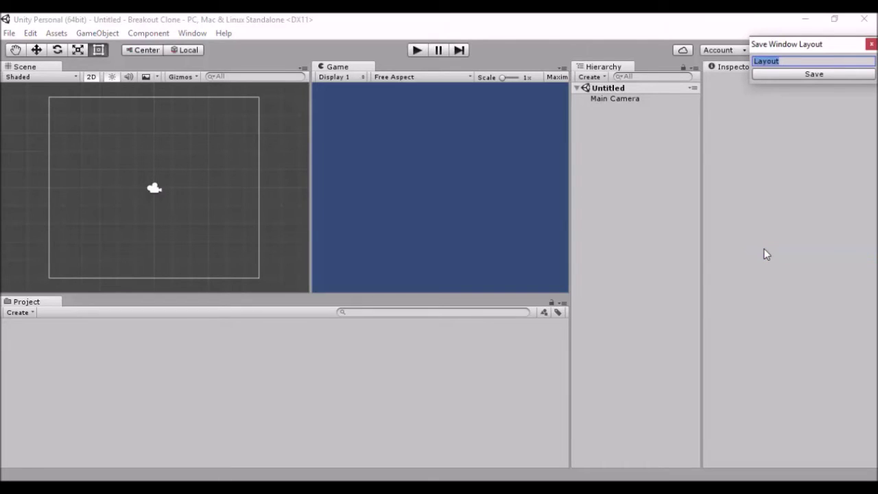
{"action": "type", "text": "BreakoutLayout"}
{"action": "key", "text": "Return"}
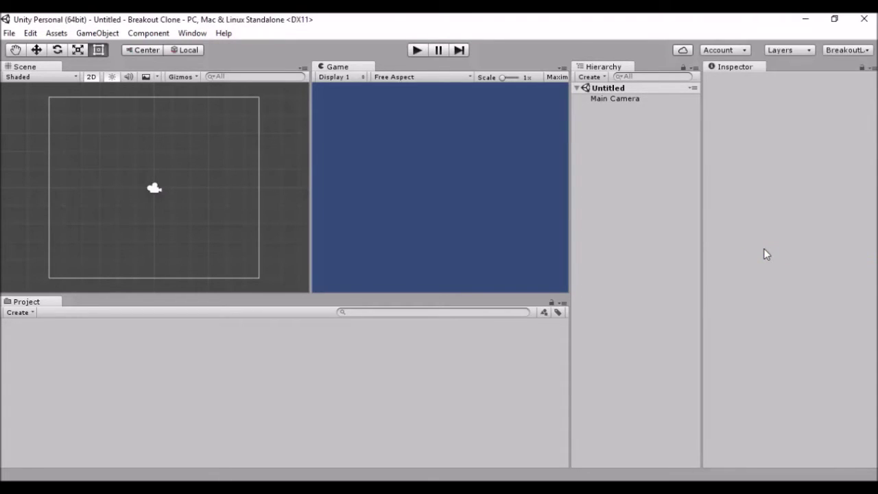
- Apply the saved BreakoutLayout, and switch the editor to the 2 by 3 layout
{"action": "left_click", "coordinate": [856, 53]}
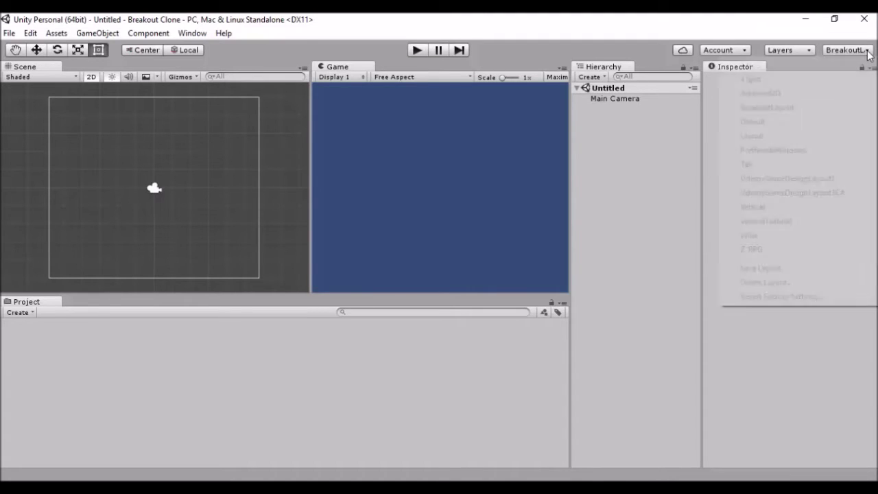
{"action": "left_click", "coordinate": [779, 108]}
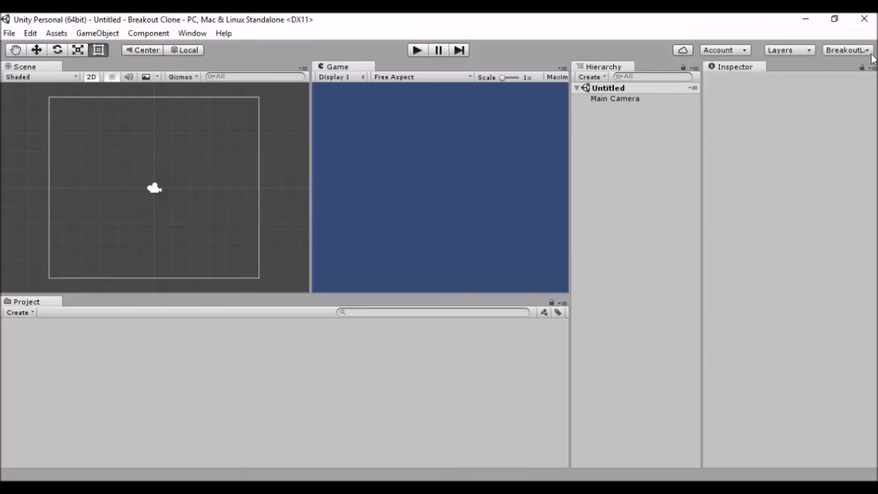
{"action": "left_click", "coordinate": [868, 51]}
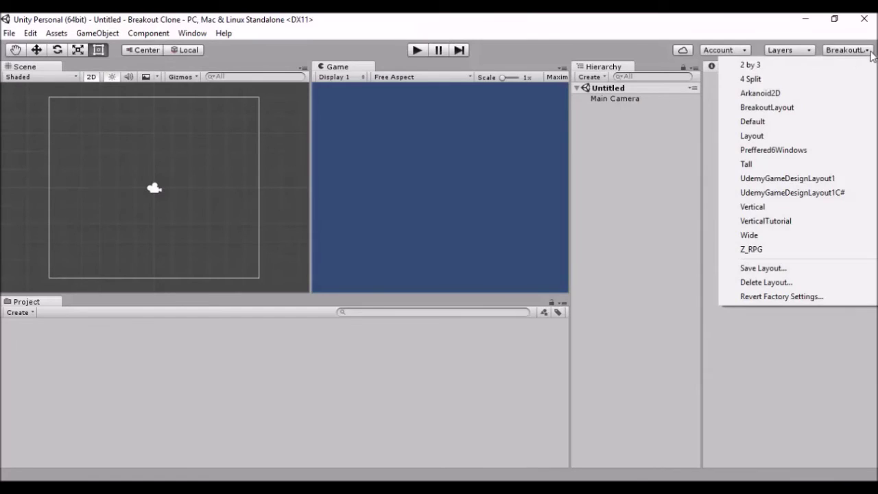
{"action": "left_click", "coordinate": [749, 64]}
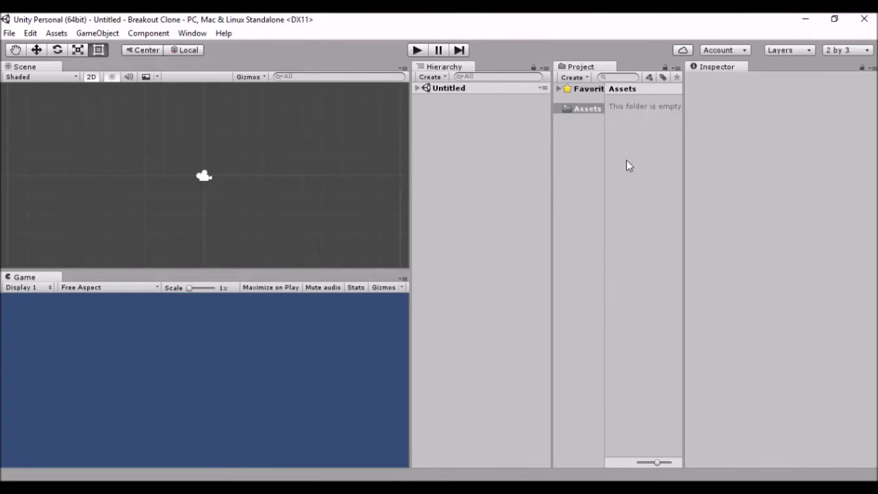
- Switch the editor back to BreakoutLayout and give the Project window a taller Two Column Layout
{"action": "left_click", "coordinate": [868, 51]}
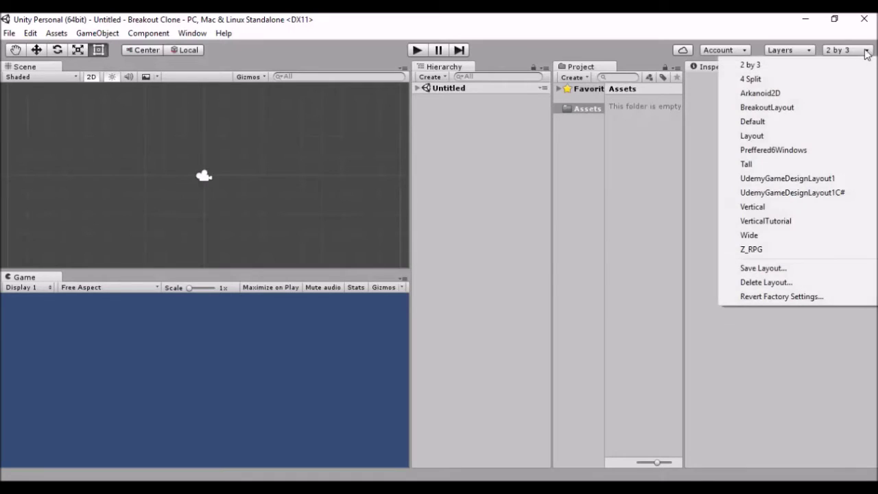
{"action": "left_click", "coordinate": [766, 107]}
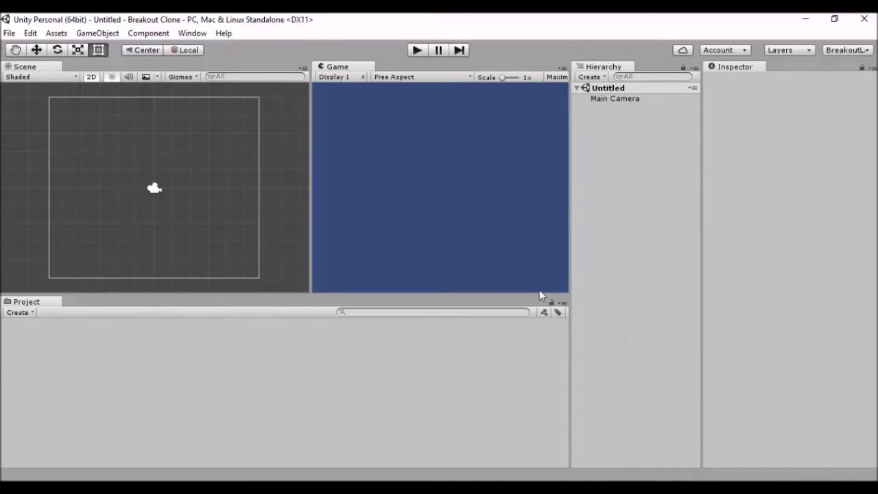
{"action": "left_click", "coordinate": [562, 304]}
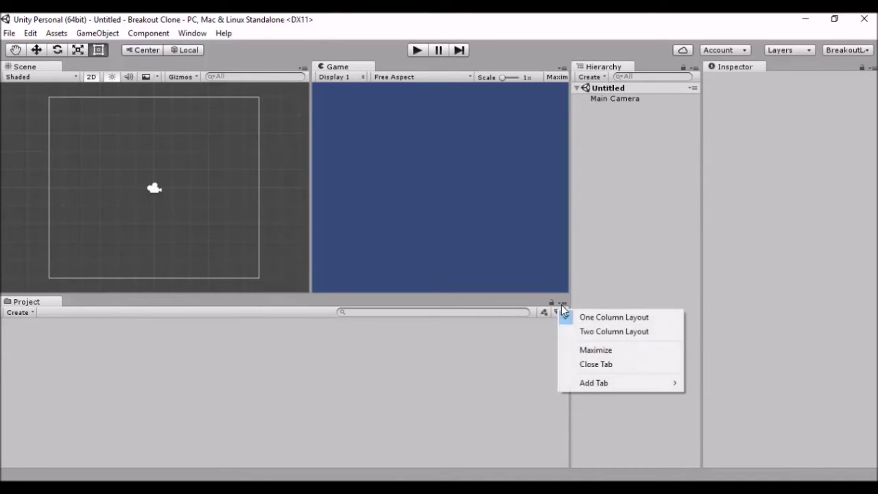
{"action": "left_click", "coordinate": [588, 333]}
{"action": "left_click_drag", "start_coordinate": [284, 290], "coordinate": [304, 157]}
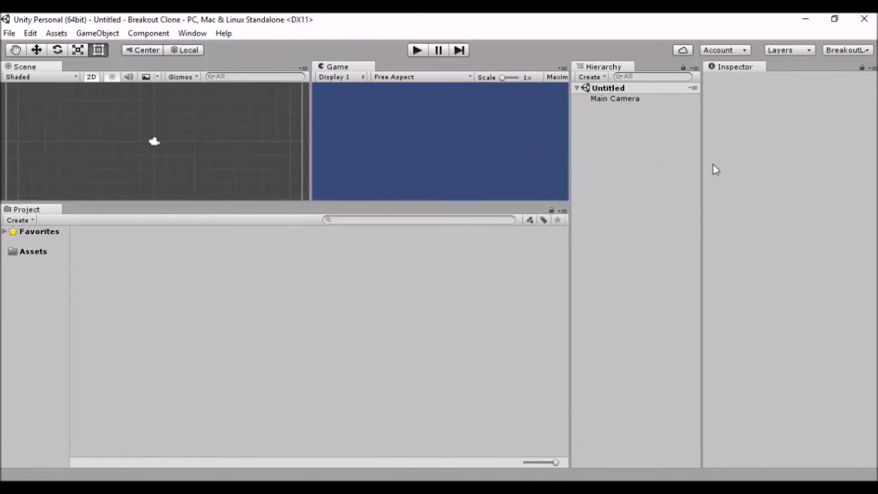
- Create a folder named _Scenes inside the Assets folder
{"action": "left_click", "coordinate": [24, 255]}
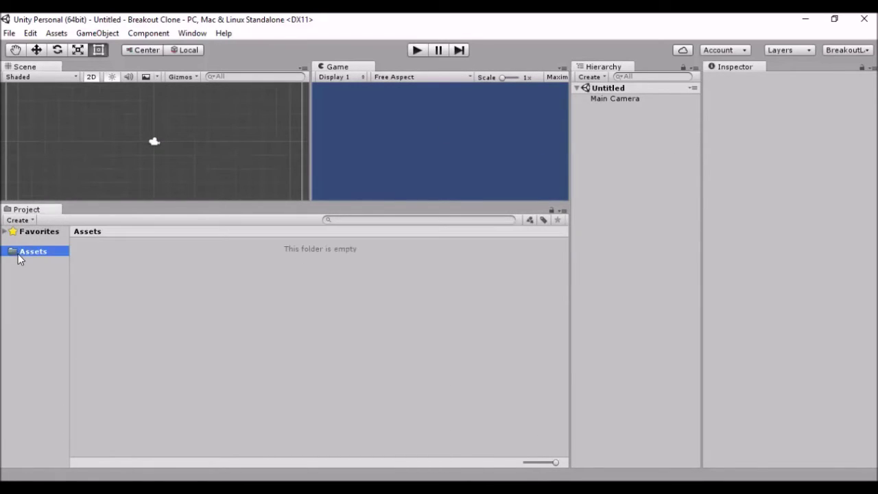
{"action": "right_click", "coordinate": [206, 285]}
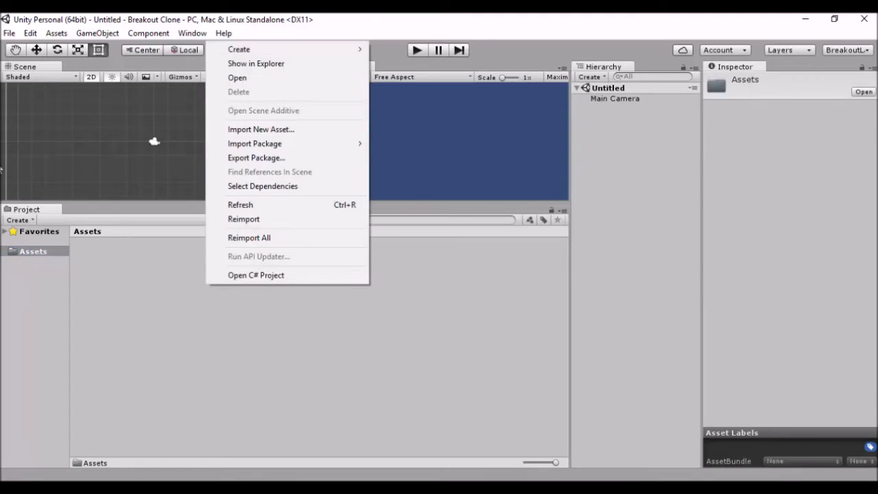
{"action": "left_click", "coordinate": [160, 323]}
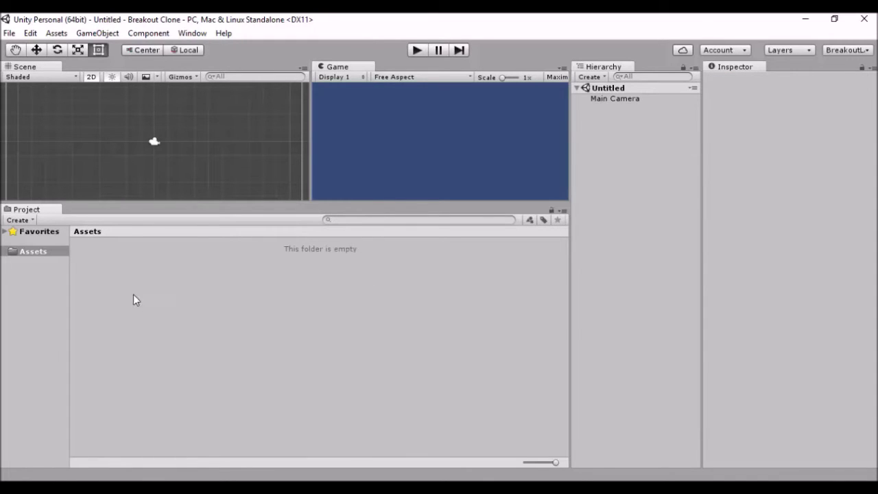
{"action": "right_click", "coordinate": [107, 262]}
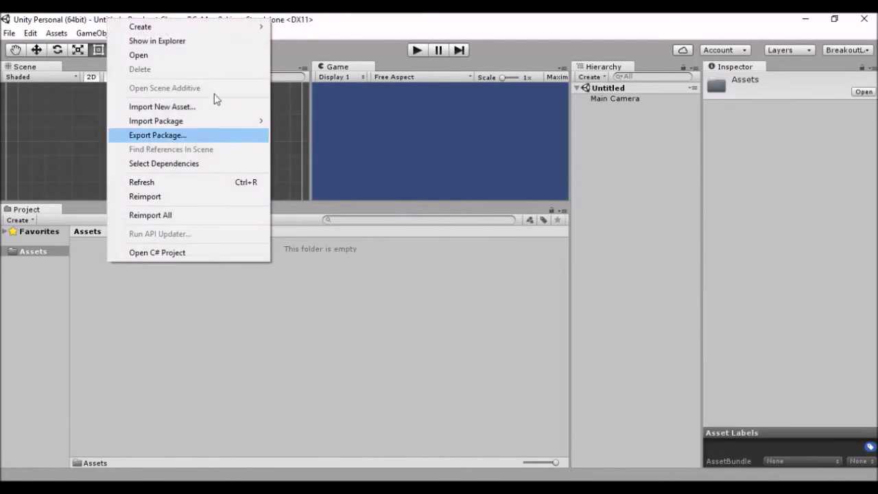
{"action": "mouse_move", "coordinate": [257, 27]}
{"action": "left_click", "coordinate": [291, 27]}
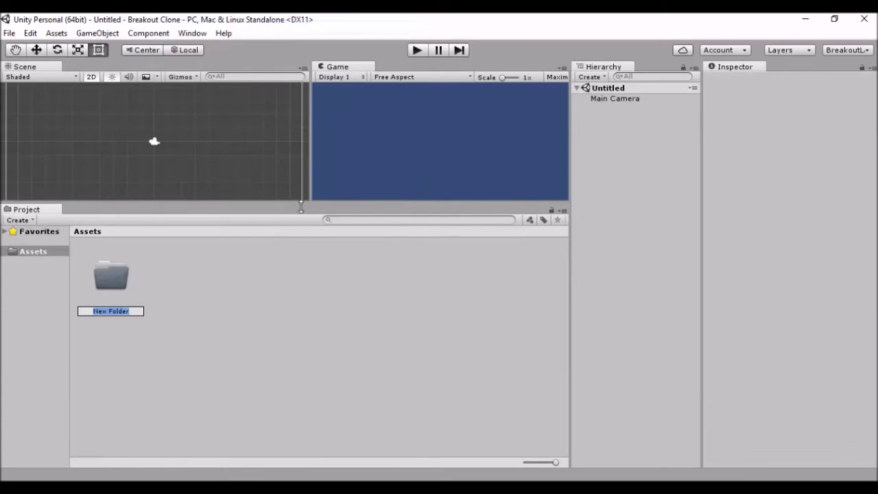
{"action": "type", "text": "_Scsen"}
{"action": "key", "text": "BackSpace"}
{"action": "key", "text": "BackSpace"}
{"action": "key", "text": "BackSpace"}
{"action": "type", "text": "enes"}
{"action": "key", "text": "Return"}
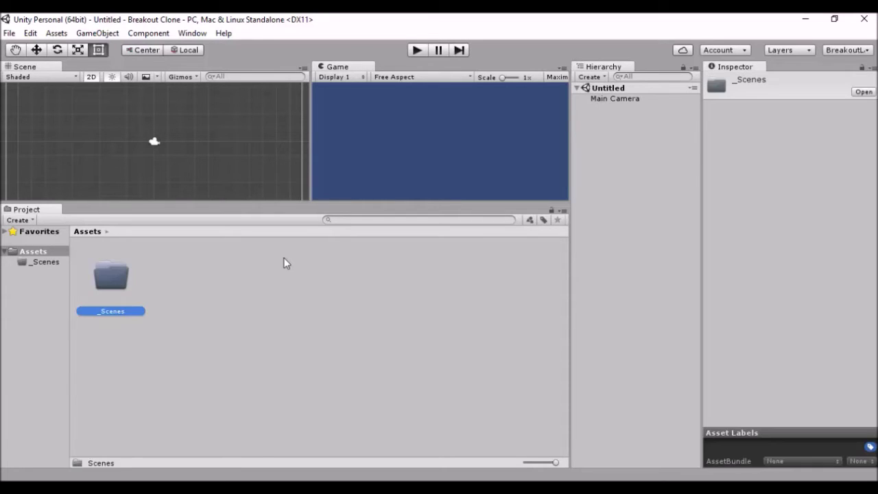
{"action": "left_click", "coordinate": [116, 342]}
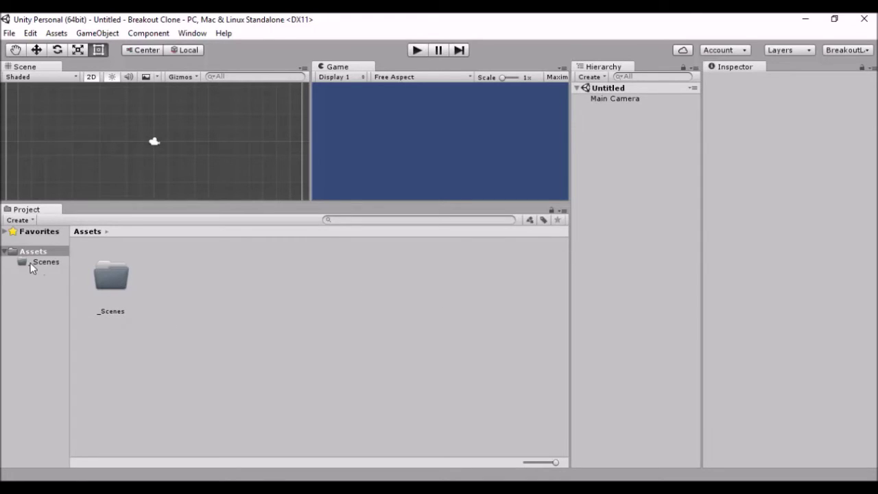
- Create a folder named Scripts alongside _Scenes in the Assets folder
{"action": "right_click", "coordinate": [204, 295]}
{"action": "mouse_move", "coordinate": [358, 59]}
{"action": "left_click", "coordinate": [398, 60]}
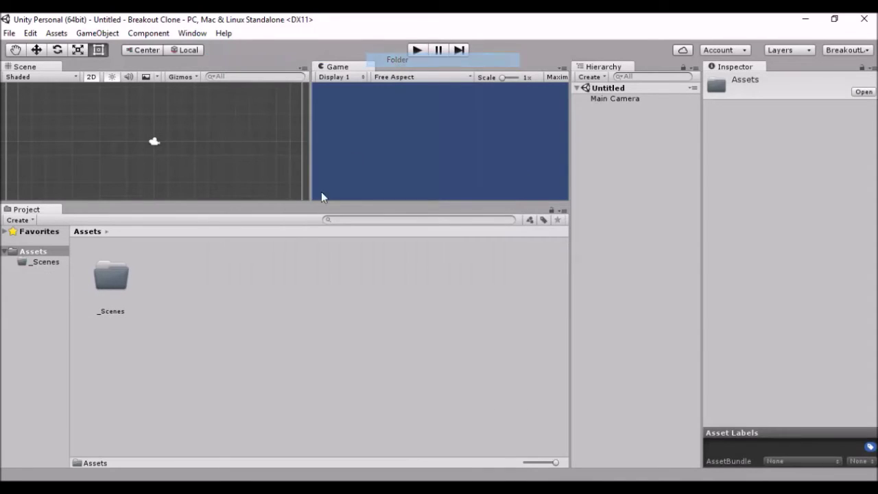
{"action": "type", "text": "Scripts"}
{"action": "key", "text": "Return"}
- Create a folder named Sprites in the Assets folder
{"action": "right_click", "coordinate": [299, 283]}
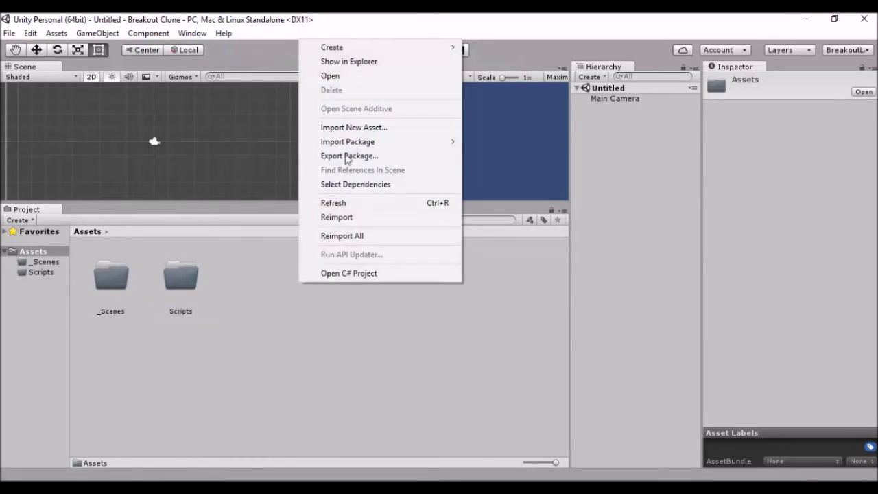
{"action": "mouse_move", "coordinate": [376, 51]}
{"action": "left_click", "coordinate": [491, 47]}
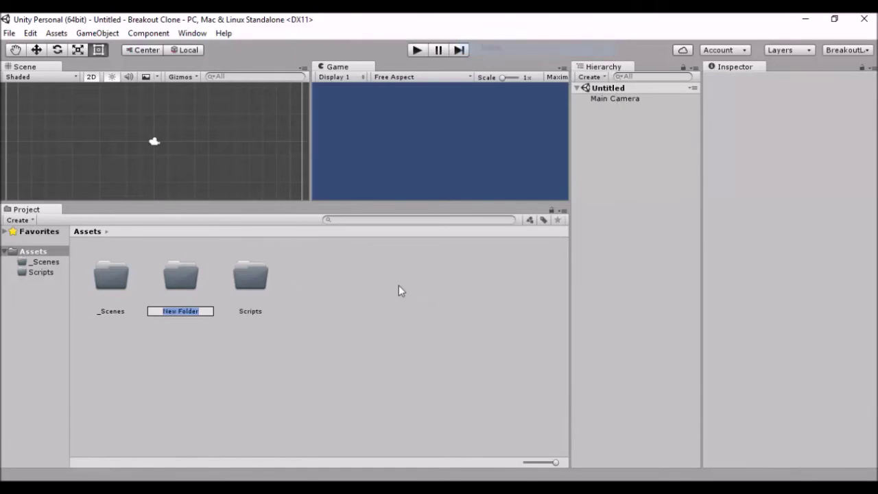
{"action": "type", "text": "Sprites"}
{"action": "key", "text": "Return"}
- Add another folder named Sounds to the Assets folder
{"action": "right_click", "coordinate": [394, 308]}
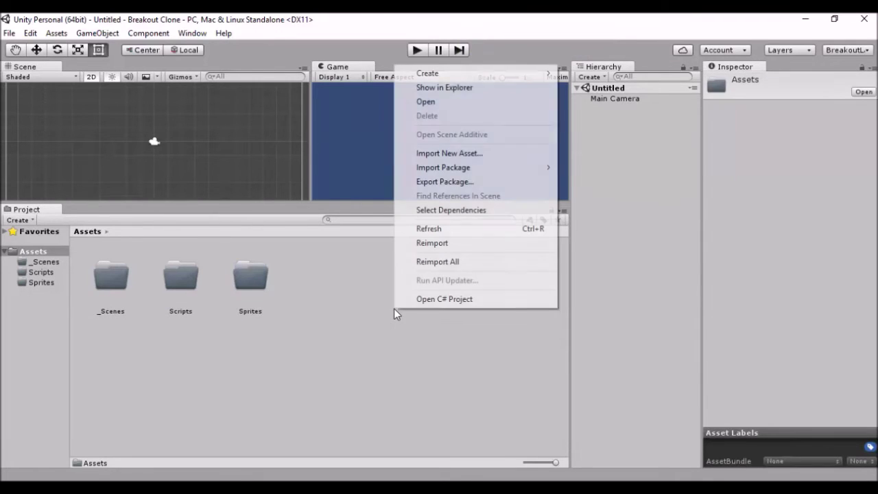
{"action": "mouse_move", "coordinate": [442, 72]}
{"action": "left_click", "coordinate": [582, 73]}
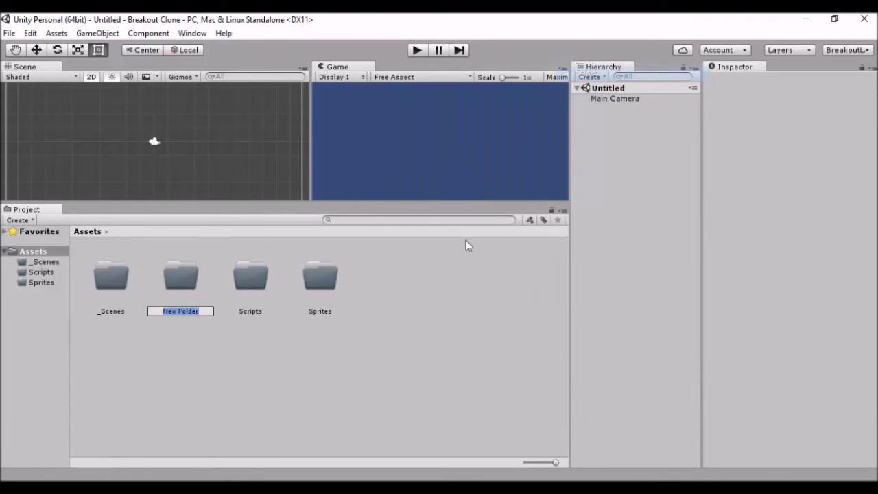
{"action": "type", "text": "Sounds"}
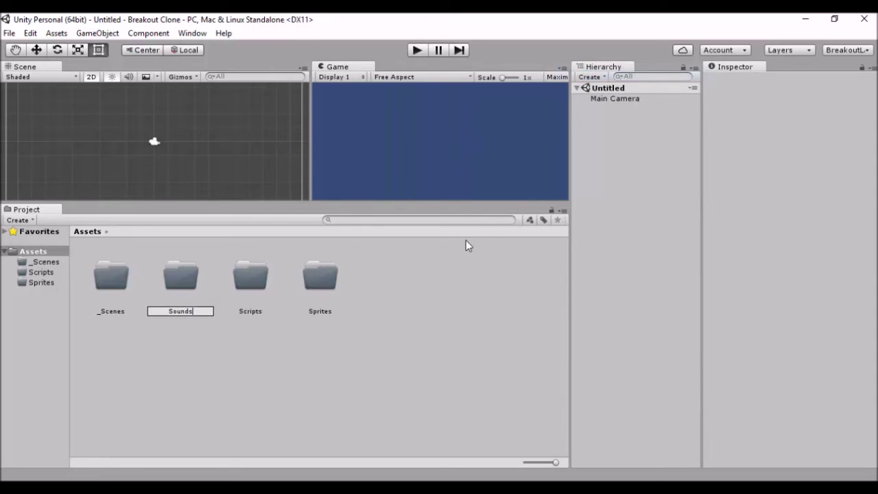
{"action": "key", "text": "Return"}
{"action": "left_click", "coordinate": [469, 324]}
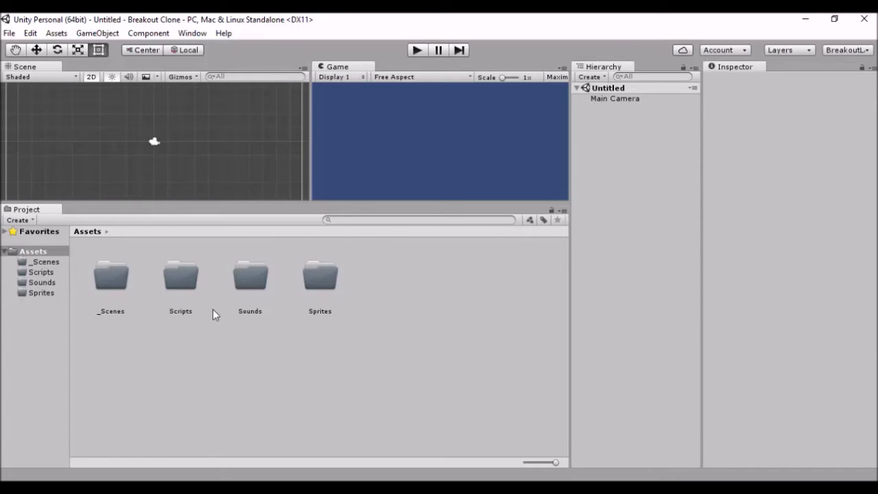
- Look inside the _Scenes and Scripts folders, and return to the Assets folder
{"action": "left_click", "coordinate": [114, 280]}
{"action": "double_click", "coordinate": [116, 281]}
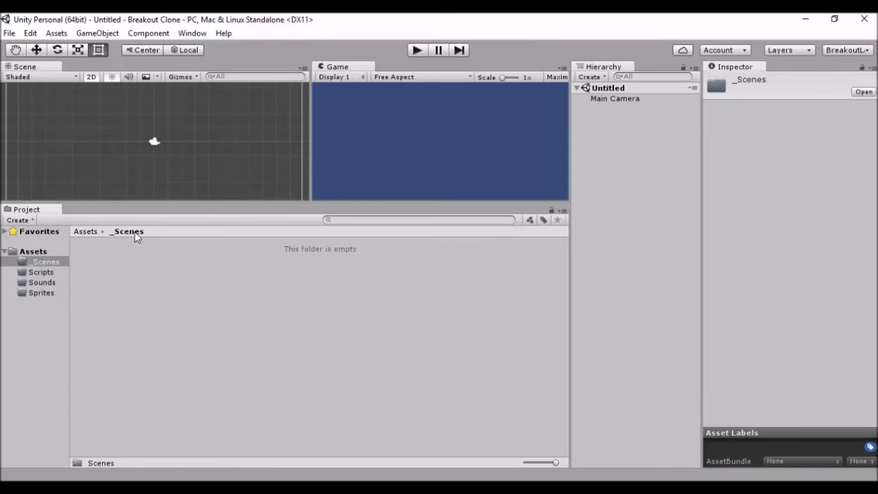
{"action": "key", "text": "Down"}
{"action": "key", "text": "Up"}
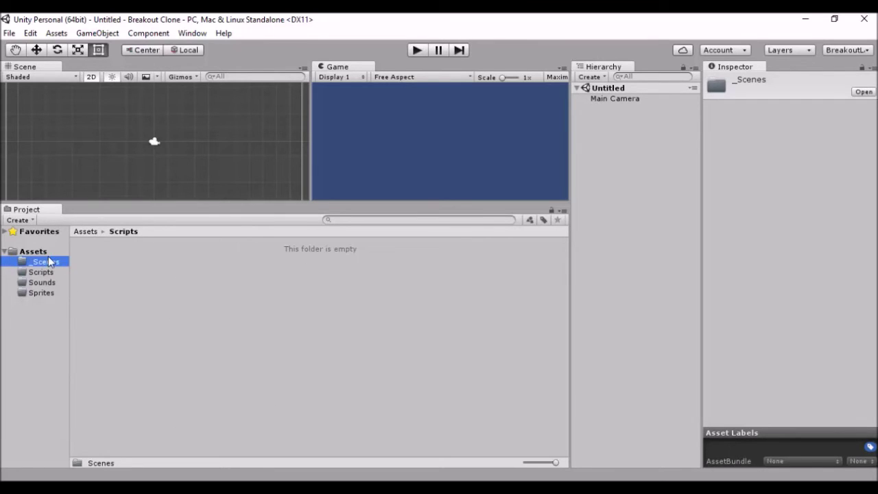
{"action": "key", "text": "Up"}
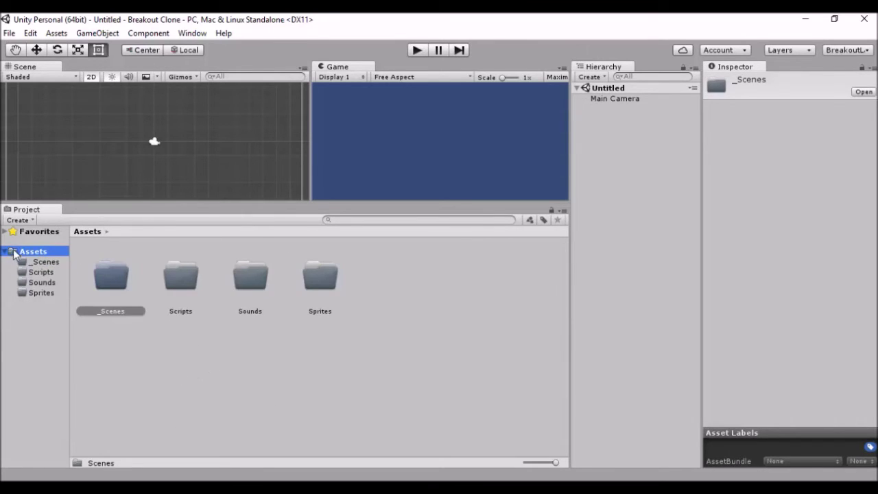
- Show the project in File Explorer, examine the contents of its Assets folder, and return to Unity
{"action": "right_click", "coordinate": [153, 342]}
{"action": "left_click", "coordinate": [262, 123]}
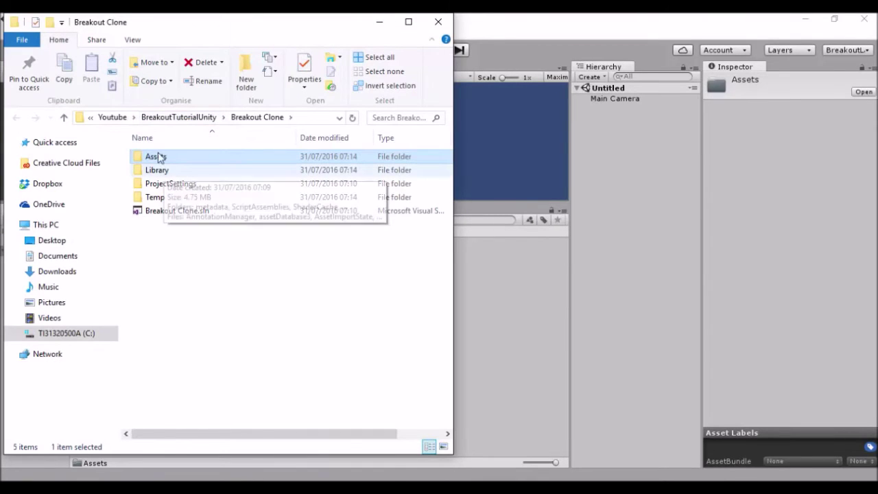
{"action": "left_click_drag", "start_coordinate": [164, 248], "coordinate": [172, 170]}
{"action": "left_click", "coordinate": [157, 171]}
{"action": "left_click", "coordinate": [171, 248]}
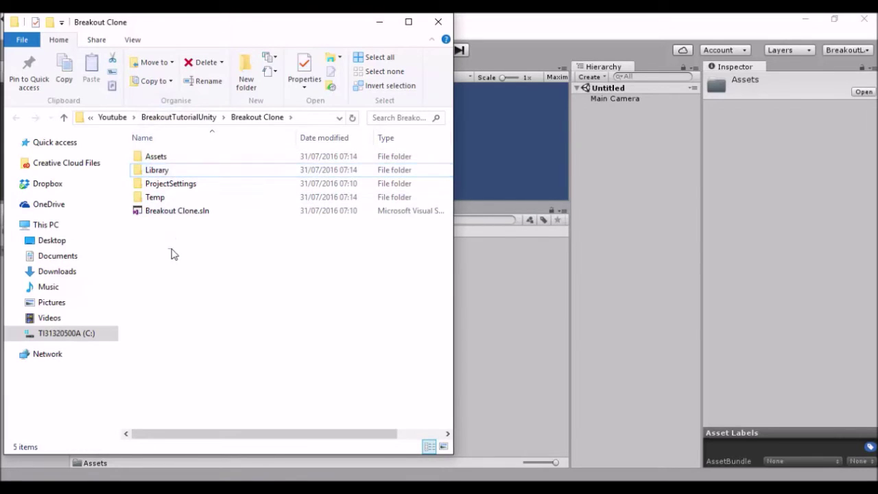
{"action": "double_click", "coordinate": [160, 157]}
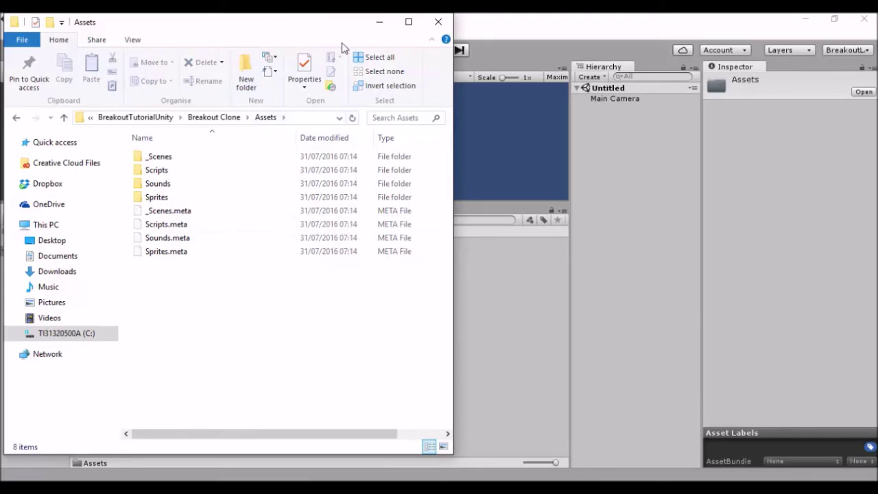
{"action": "left_click", "coordinate": [379, 22]}
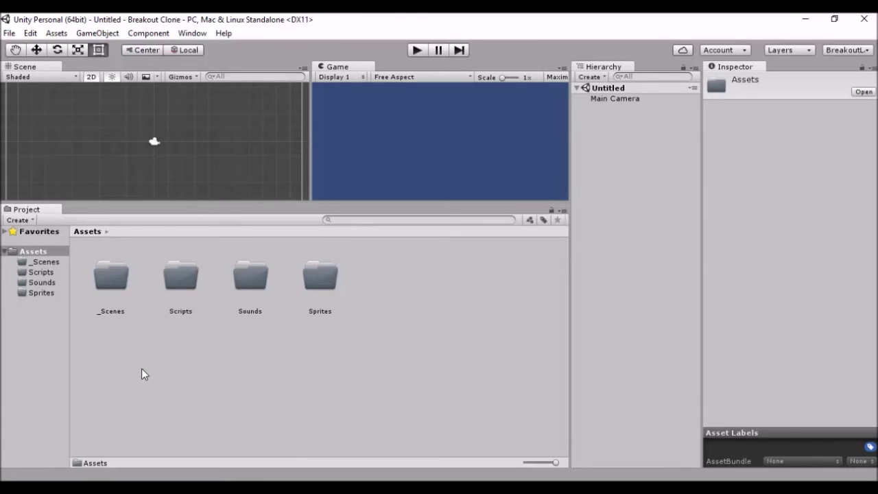
{"action": "left_click", "coordinate": [158, 378]}
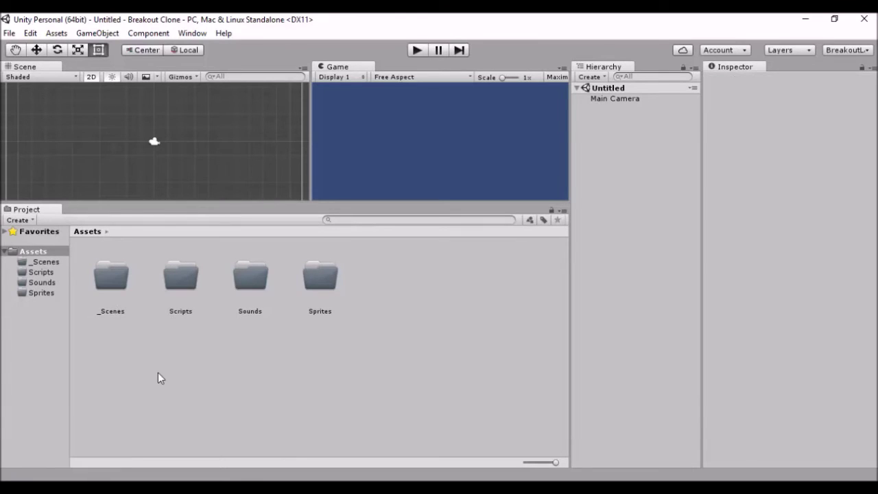
- Save the current scene as MainMenu in the _Scenes folder, and open that folder in the Project window
{"action": "left_click", "coordinate": [9, 32]}
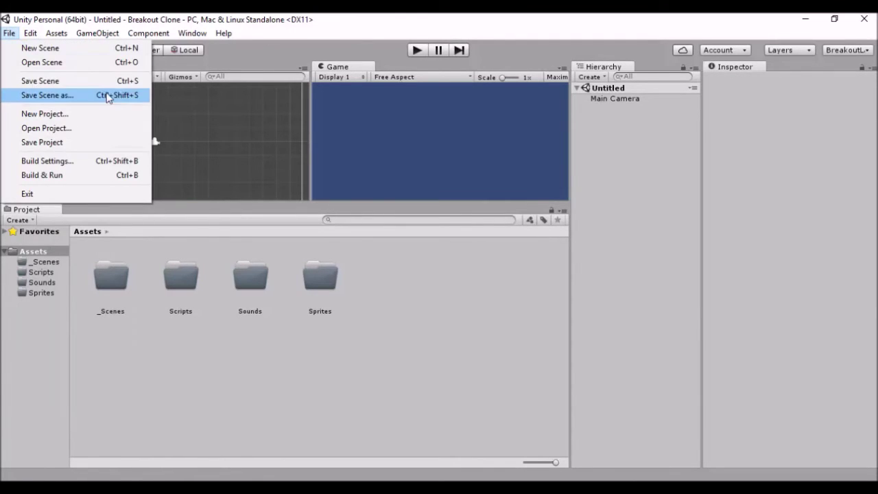
{"action": "left_click", "coordinate": [98, 83]}
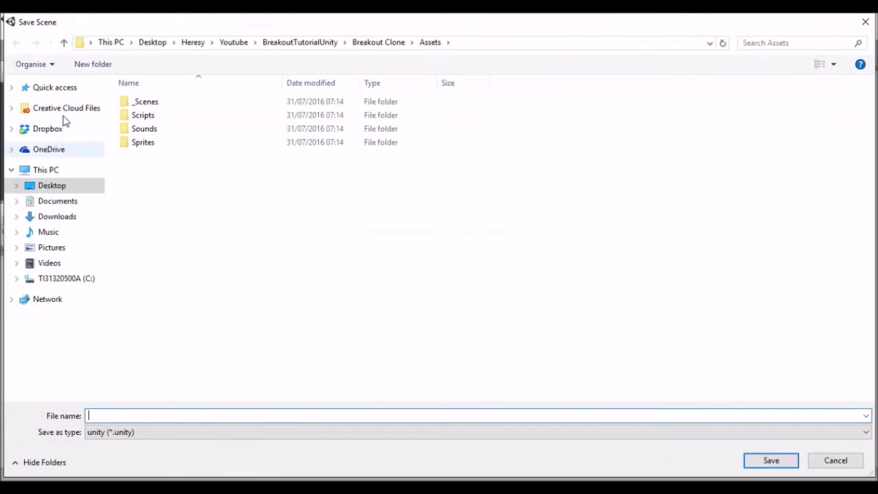
{"action": "double_click", "coordinate": [145, 102]}
{"action": "left_click", "coordinate": [121, 415]}
{"action": "type", "text": "MainMenu"}
{"action": "key", "text": "Return"}
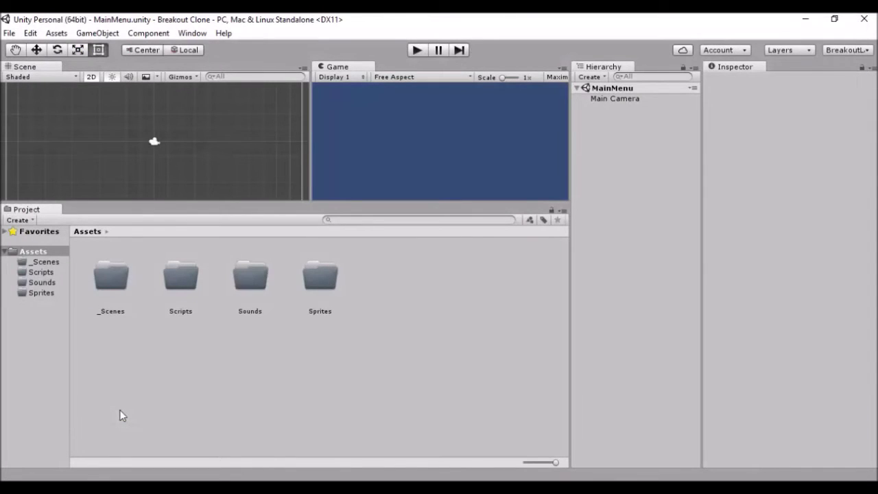
{"action": "double_click", "coordinate": [112, 288]}
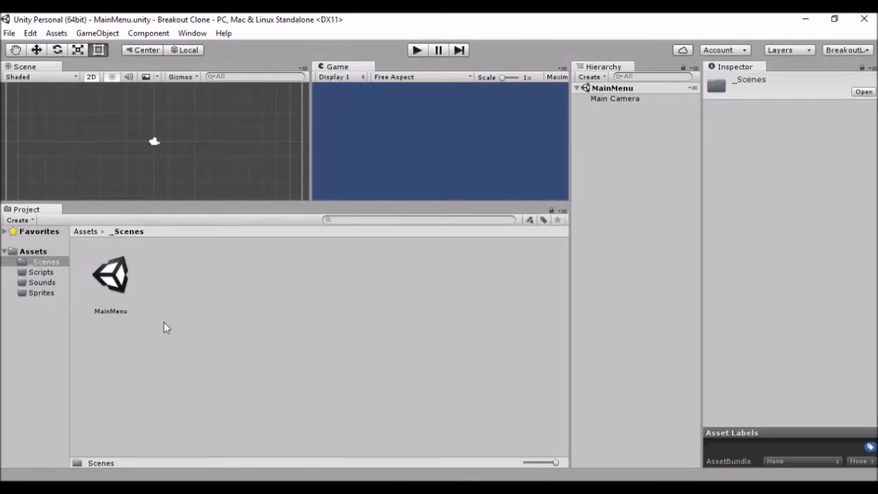
- Save a new scene as Game in the _Scenes folder, and reopen the MainMenu scene
{"action": "left_click", "coordinate": [9, 33]}
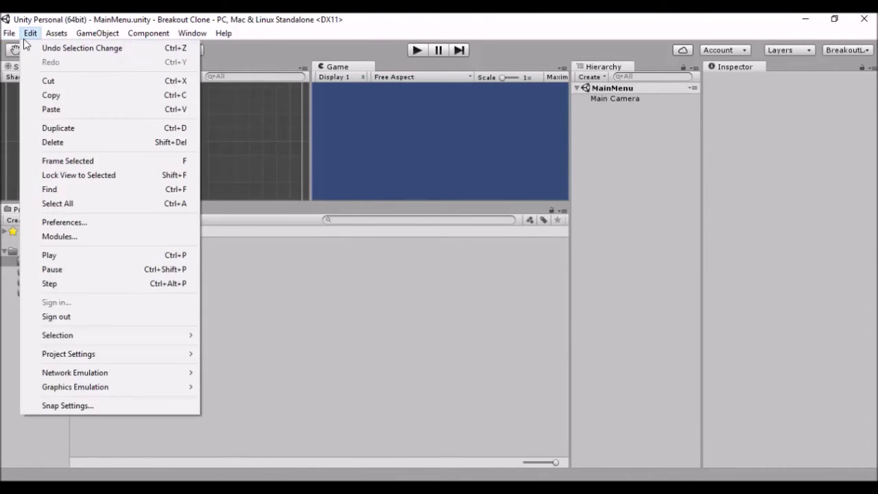
{"action": "left_click", "coordinate": [24, 49]}
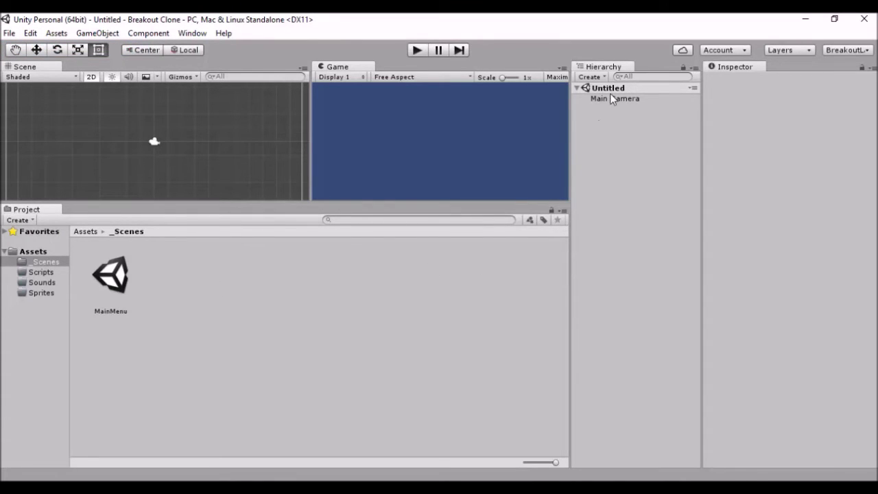
{"action": "left_click", "coordinate": [9, 33]}
{"action": "left_click", "coordinate": [53, 83]}
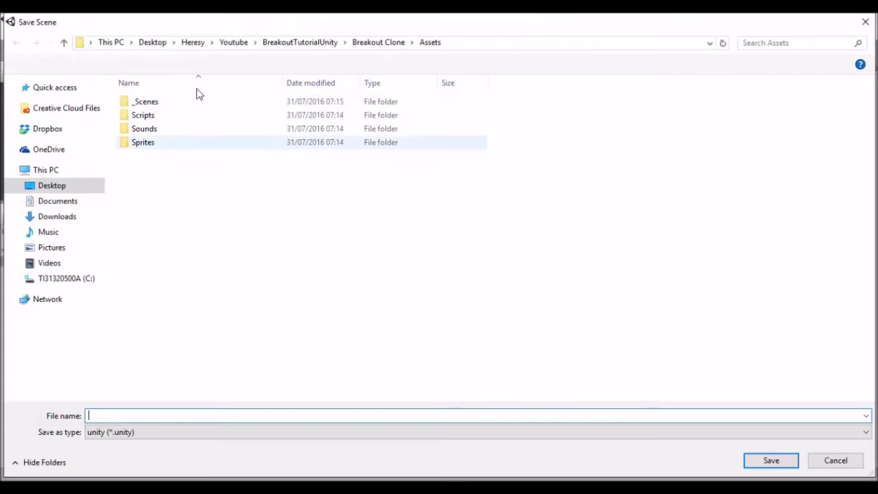
{"action": "double_click", "coordinate": [149, 101]}
{"action": "left_click", "coordinate": [131, 413]}
{"action": "type", "text": "Game"}
{"action": "key", "text": "Return"}
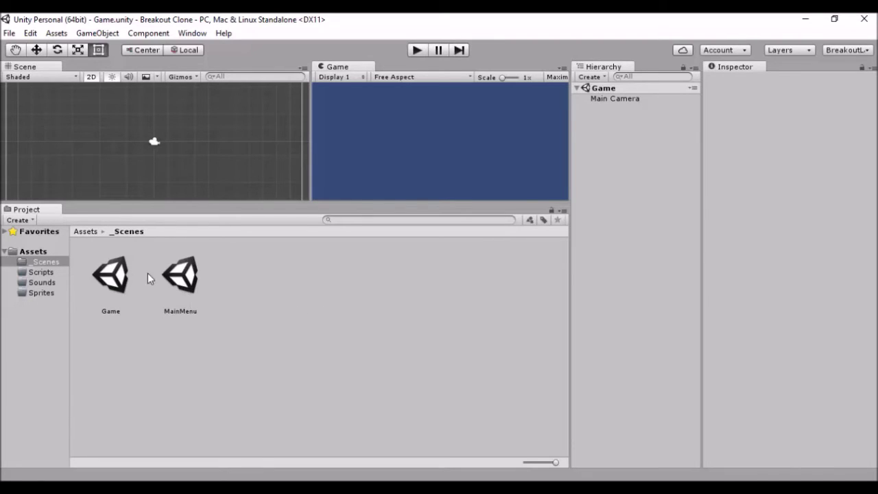
{"action": "double_click", "coordinate": [187, 286]}
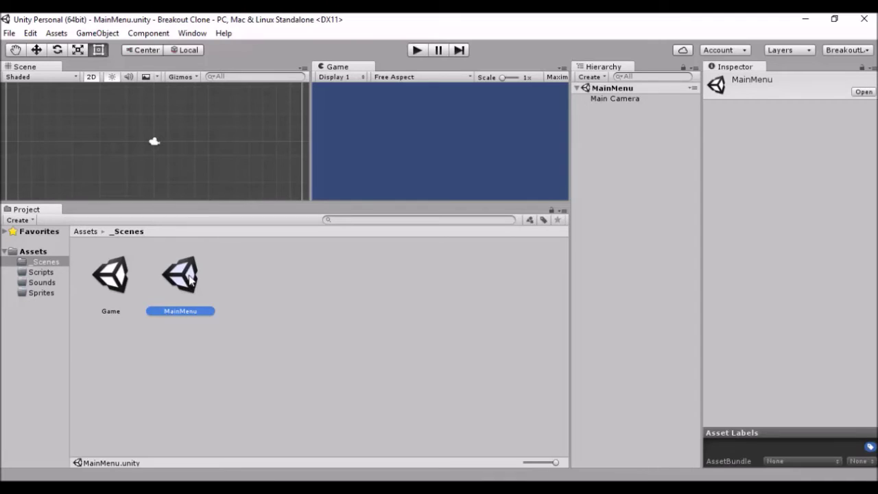
- Select the Main Camera, show its full frame in the Scene view, and shrink the Project window to enlarge the Scene and Game views
{"action": "left_click", "coordinate": [578, 96]}
{"action": "left_click", "coordinate": [577, 90]}
{"action": "left_click", "coordinate": [577, 89]}
{"action": "left_click", "coordinate": [578, 99]}
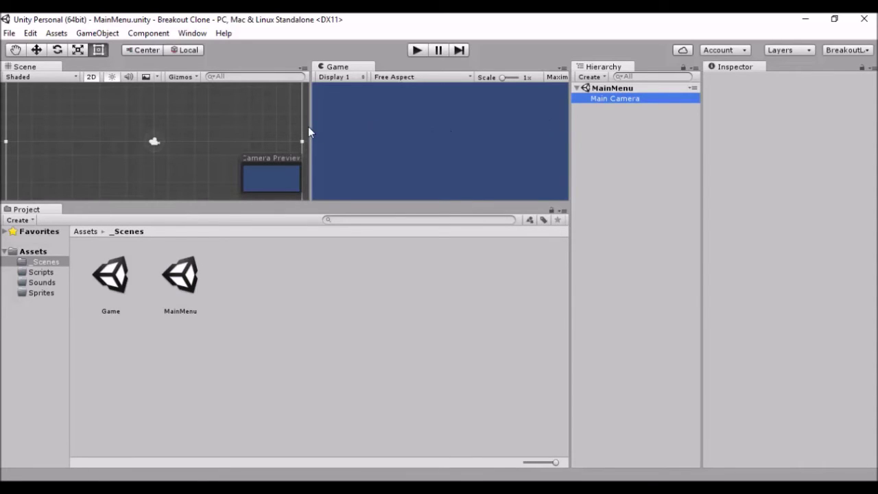
{"action": "scroll", "coordinate": [265, 156], "scroll_direction": "down", "scroll_amount": 5}
{"action": "scroll", "coordinate": [265, 151], "scroll_direction": "up", "scroll_amount": 3}
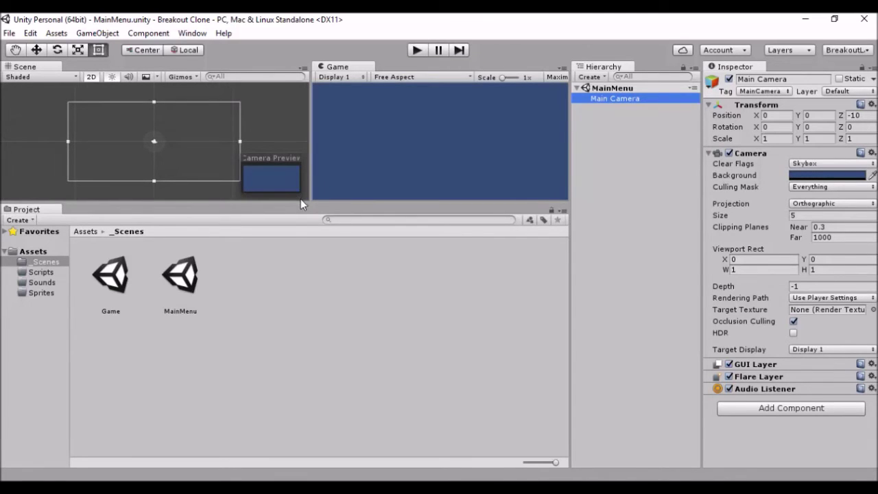
{"action": "left_click_drag", "start_coordinate": [300, 204], "coordinate": [295, 297]}
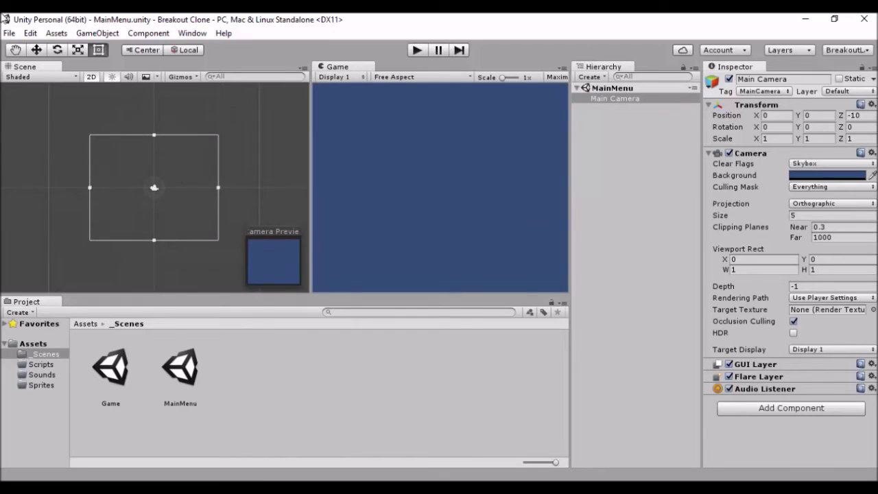
- Open the Build Settings and add the MainMenu scene followed by the Game scene to Scenes In Build
{"action": "left_click", "coordinate": [9, 33]}
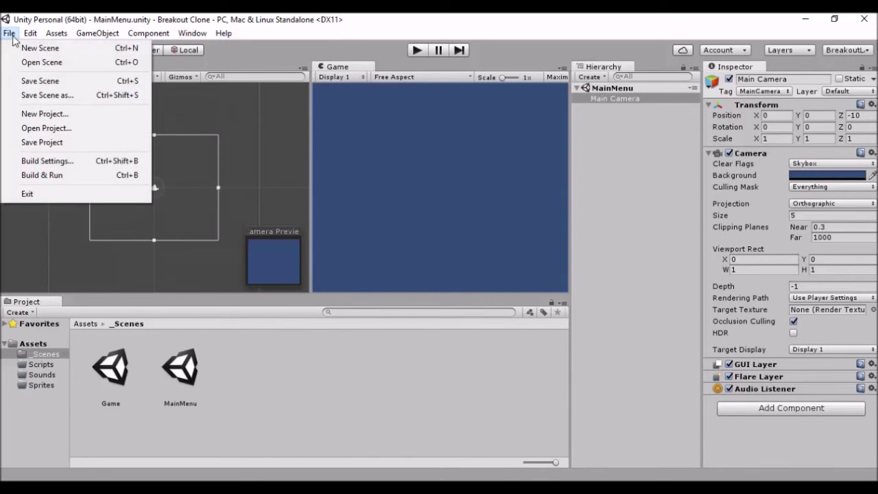
{"action": "left_click", "coordinate": [41, 162]}
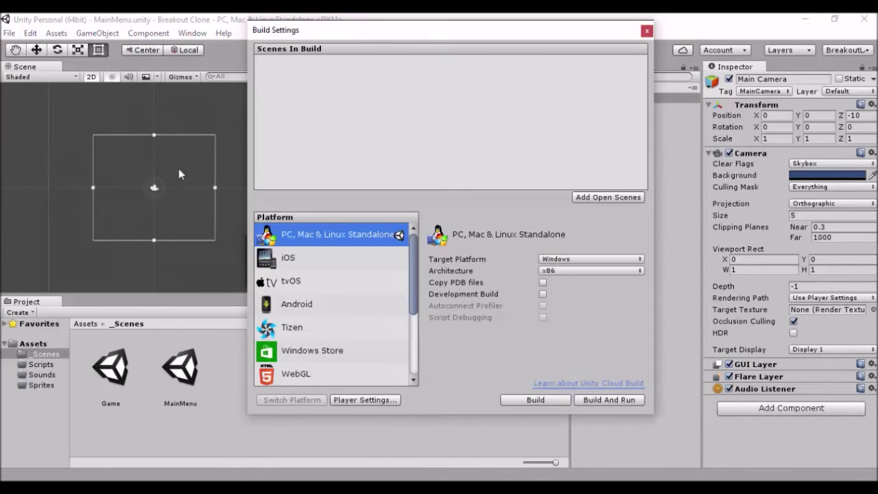
{"action": "left_click_drag", "start_coordinate": [459, 38], "coordinate": [550, 57]}
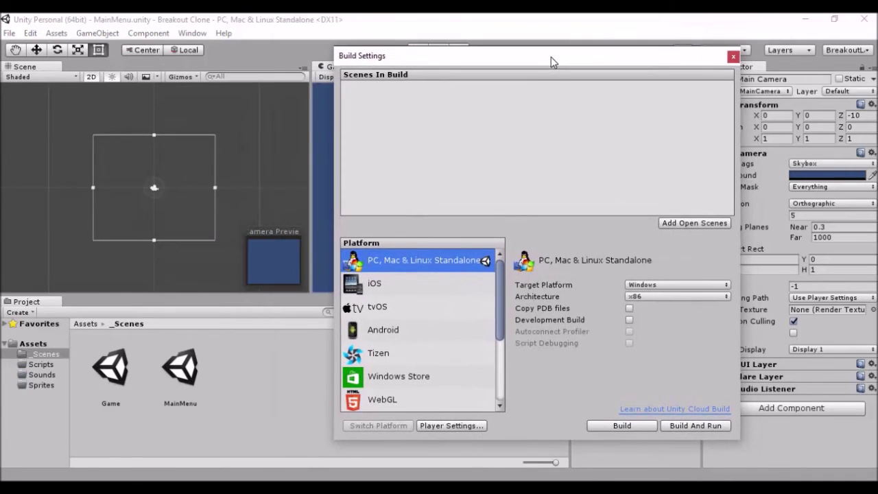
{"action": "left_click", "coordinate": [182, 369]}
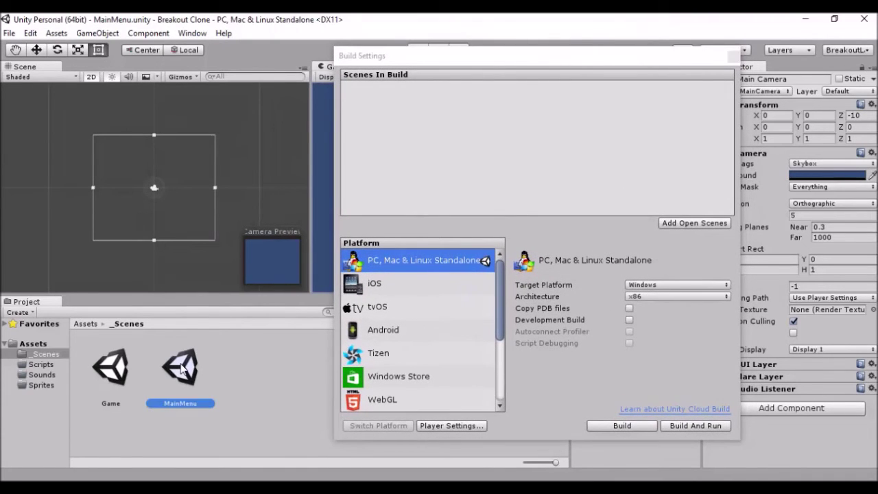
{"action": "left_click_drag", "start_coordinate": [254, 304], "coordinate": [415, 105]}
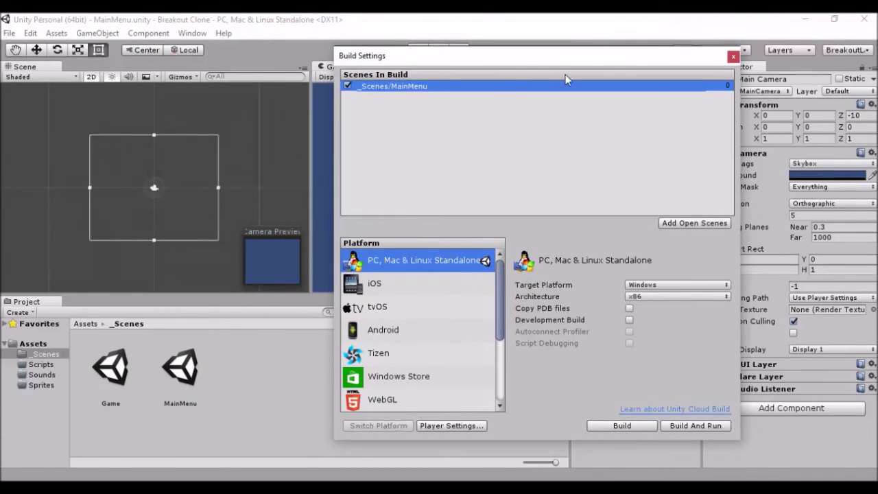
{"action": "left_click_drag", "start_coordinate": [105, 381], "coordinate": [440, 149]}
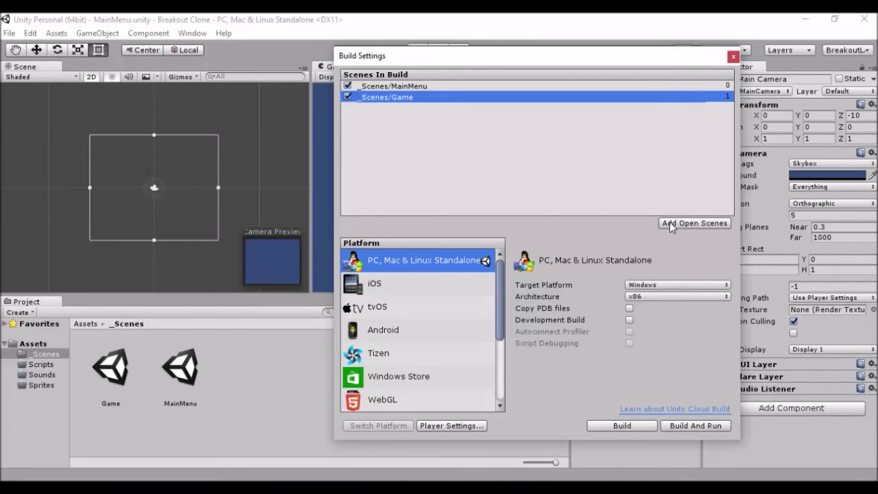
{"action": "left_click", "coordinate": [418, 90]}
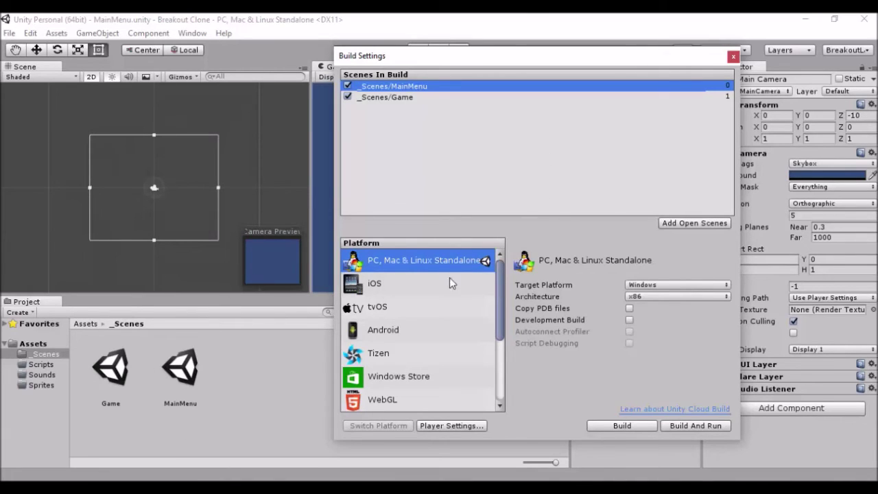
- Examine the build options for iOS, tvOS, Android, Tizen, Windows Store and WebGL, and look through the remaining platforms
{"action": "left_click", "coordinate": [404, 288]}
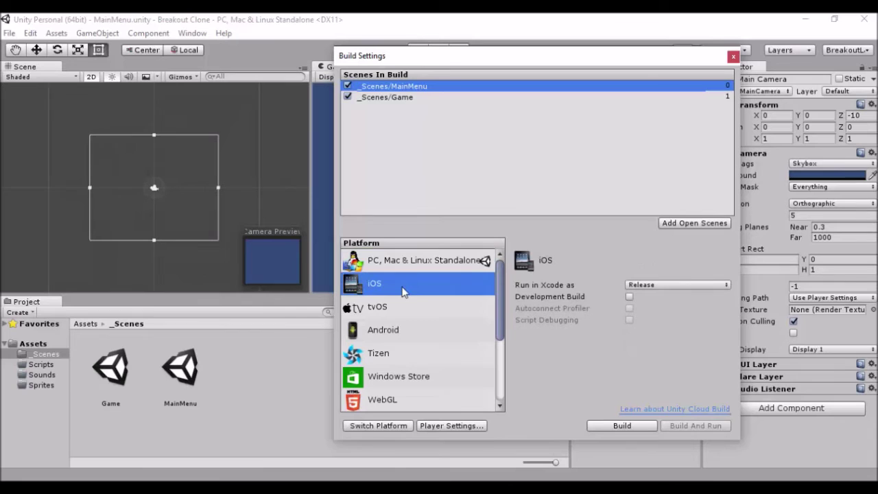
{"action": "left_click", "coordinate": [405, 310]}
{"action": "left_click", "coordinate": [409, 332]}
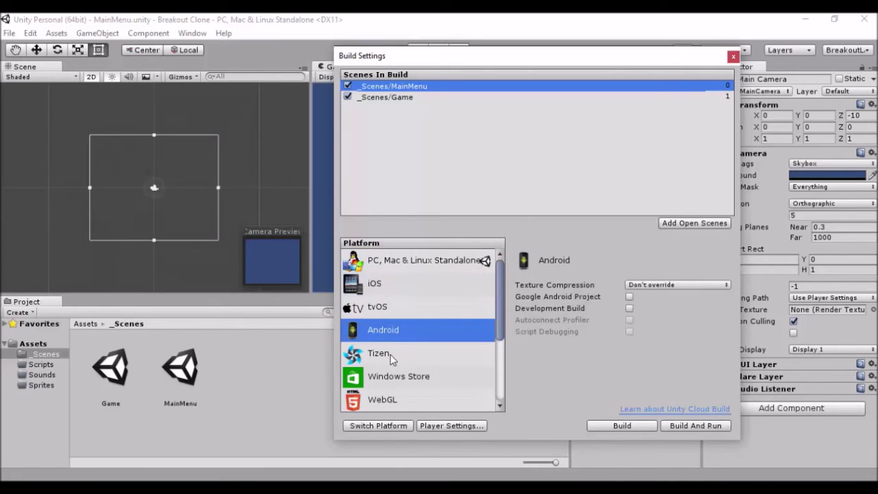
{"action": "left_click", "coordinate": [392, 356]}
{"action": "left_click", "coordinate": [428, 376]}
{"action": "scroll", "coordinate": [461, 328], "scroll_direction": "down", "scroll_amount": 2}
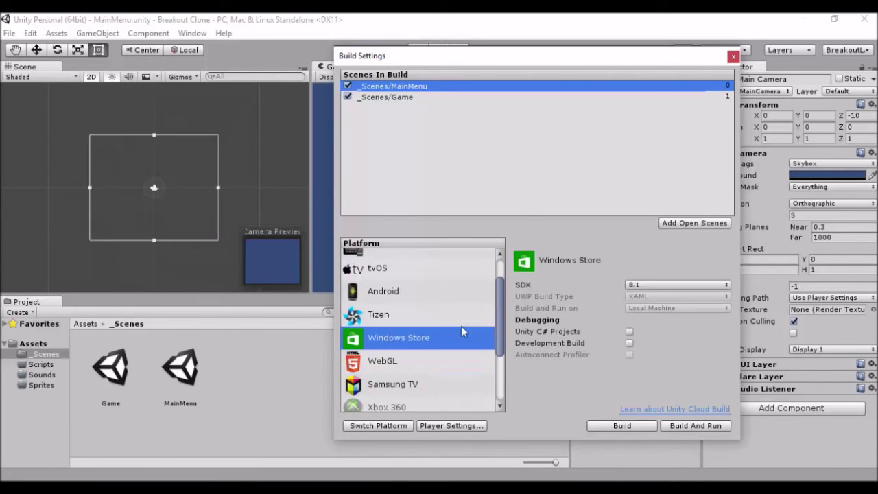
{"action": "scroll", "coordinate": [461, 331], "scroll_direction": "down", "scroll_amount": 1}
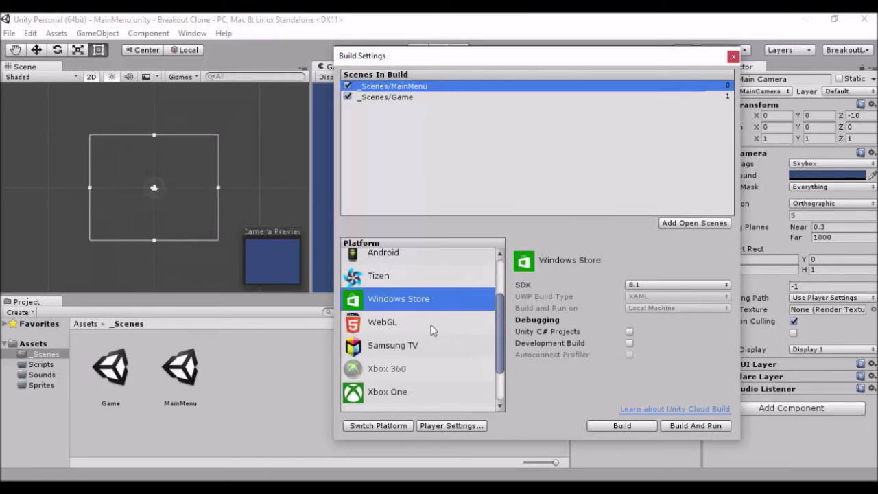
{"action": "left_click", "coordinate": [431, 323]}
{"action": "scroll", "coordinate": [396, 310], "scroll_direction": "down", "scroll_amount": 3}
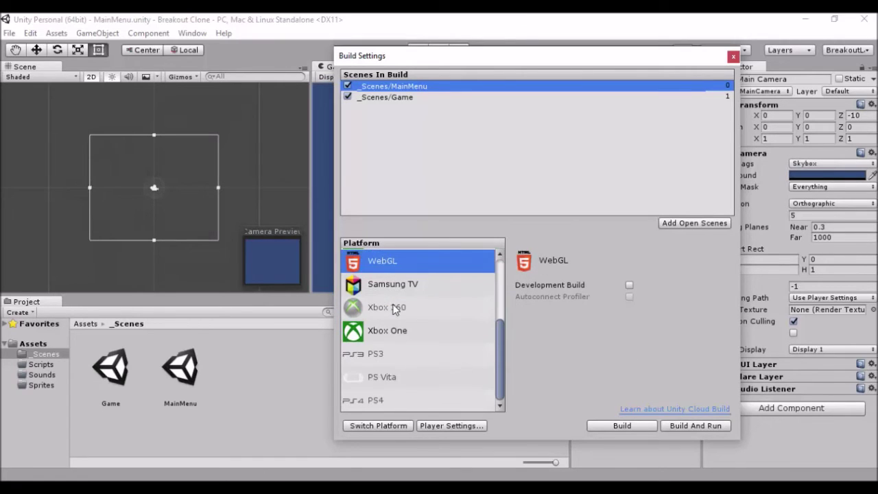
{"action": "scroll", "coordinate": [414, 267], "scroll_direction": "up", "scroll_amount": 6}
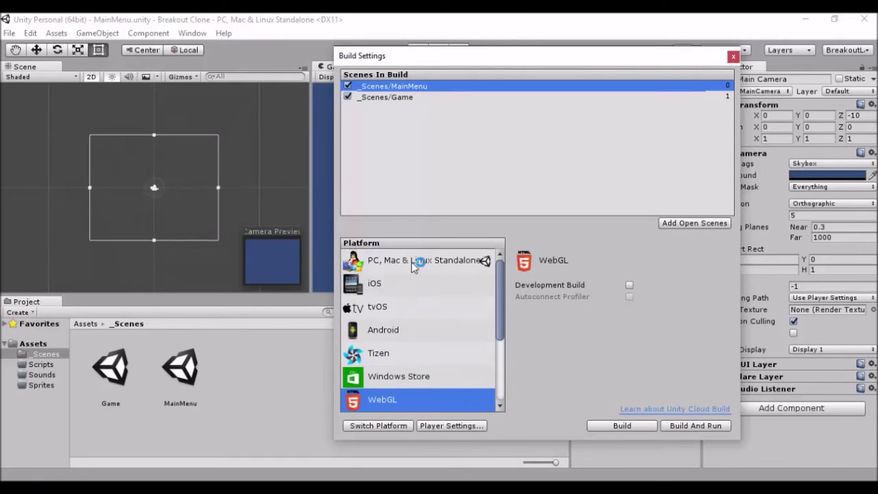
{"action": "scroll", "coordinate": [417, 282], "scroll_direction": "down", "scroll_amount": 6}
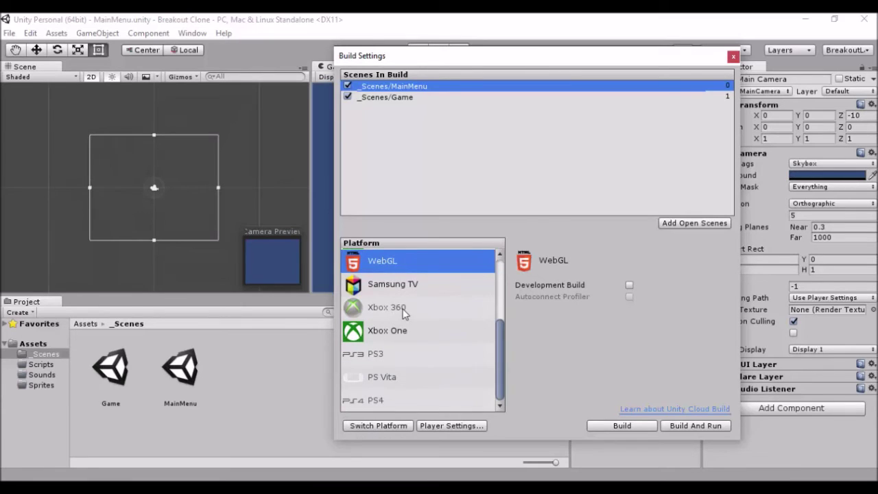
- Check the publishing availability of the console platforms Xbox 360, Xbox One, PS3, PS Vita and PS4
{"action": "left_click", "coordinate": [404, 312]}
{"action": "left_click", "coordinate": [433, 334]}
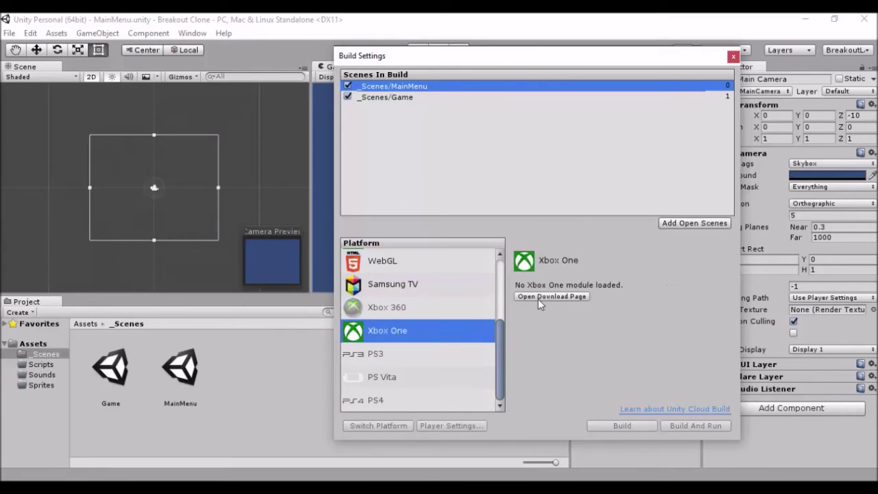
{"action": "left_click", "coordinate": [425, 353]}
{"action": "left_click", "coordinate": [413, 377]}
{"action": "left_click", "coordinate": [401, 401]}
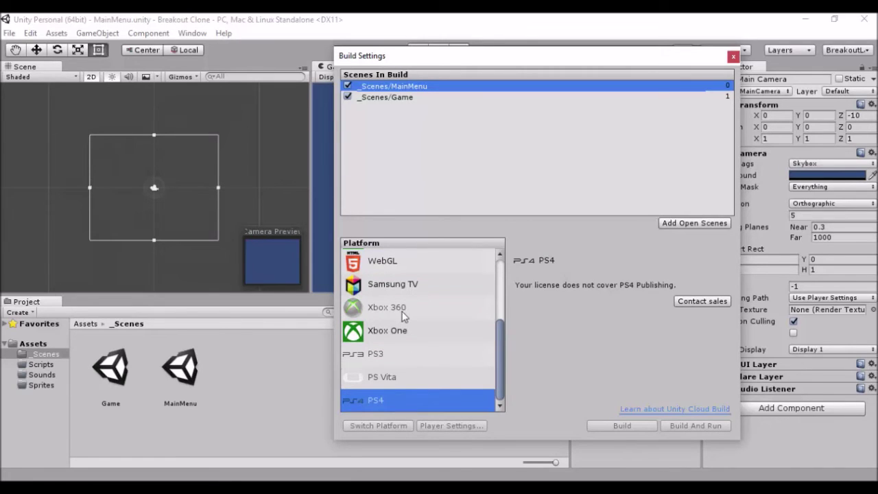
{"action": "left_click", "coordinate": [402, 314]}
{"action": "left_click", "coordinate": [408, 353]}
{"action": "left_click", "coordinate": [406, 383]}
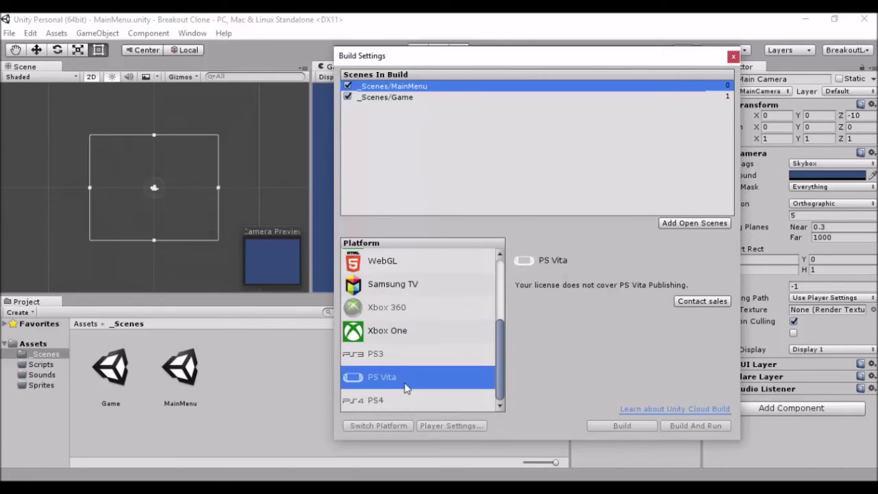
{"action": "left_click", "coordinate": [409, 335]}
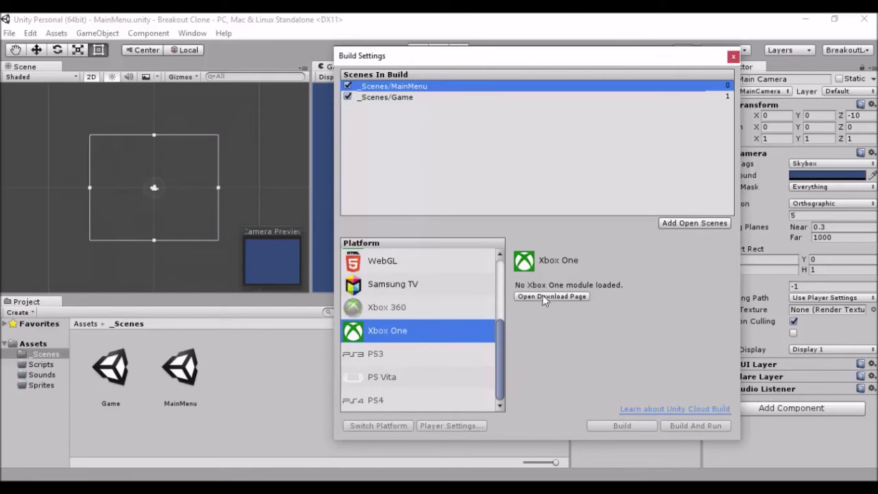
{"action": "left_click", "coordinate": [415, 309]}
{"action": "left_click", "coordinate": [409, 332]}
{"action": "left_click", "coordinate": [435, 309]}
{"action": "scroll", "coordinate": [435, 310], "scroll_direction": "up", "scroll_amount": 5}
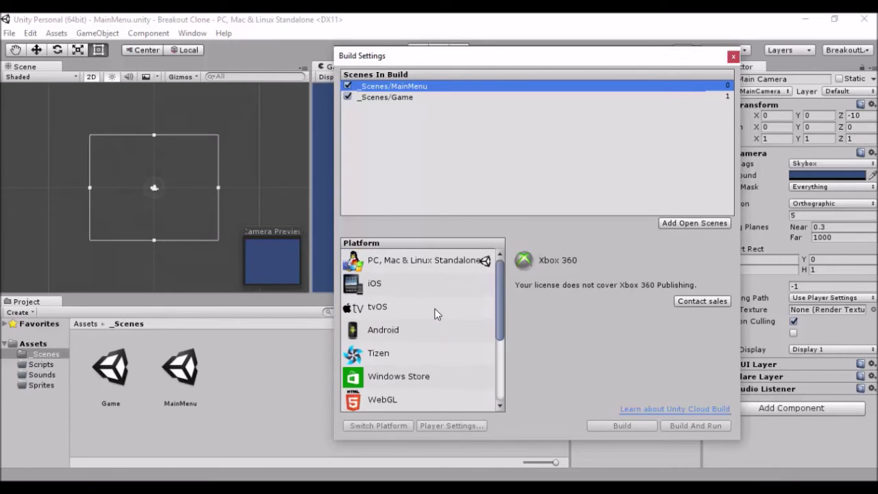
- Switch the project's build platform to Android
{"action": "left_click", "coordinate": [405, 332]}
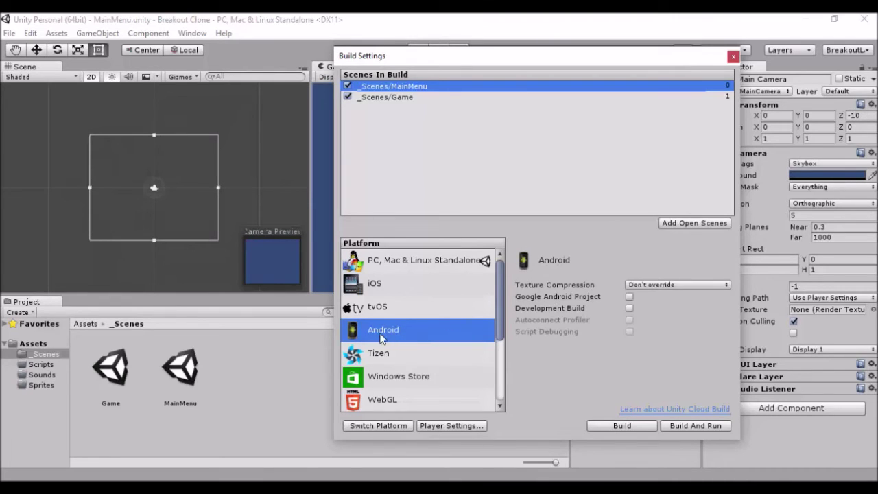
{"action": "left_click", "coordinate": [384, 422]}
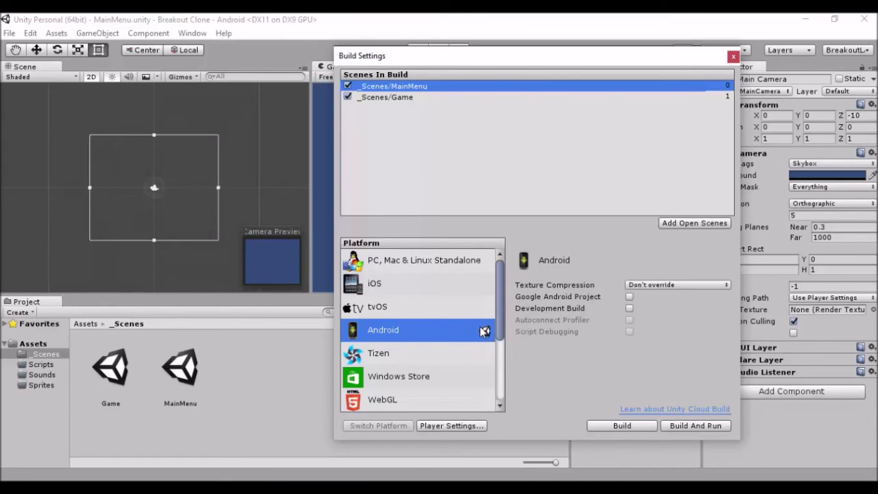
{"action": "left_click", "coordinate": [254, 34]}
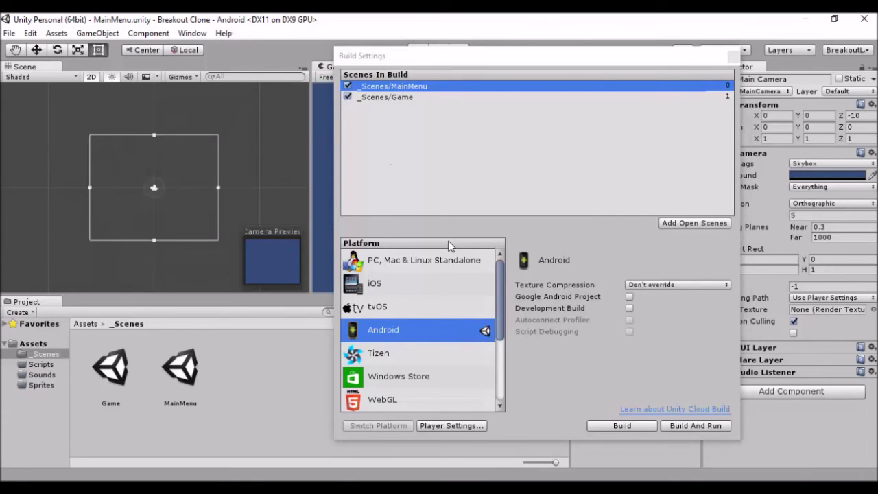
- Switch the project's build platform back to PC, Mac & Linux Standalone
{"action": "left_click", "coordinate": [425, 264]}
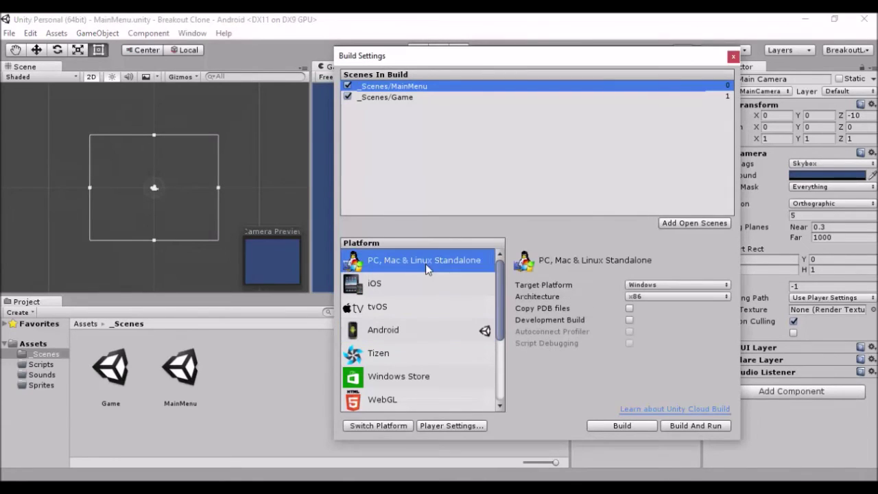
{"action": "left_click", "coordinate": [378, 425]}
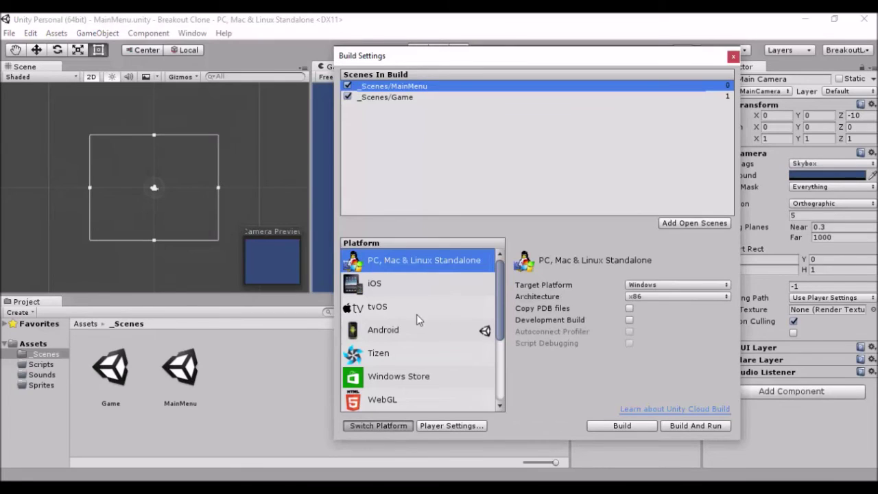
{"action": "left_click", "coordinate": [245, 20]}
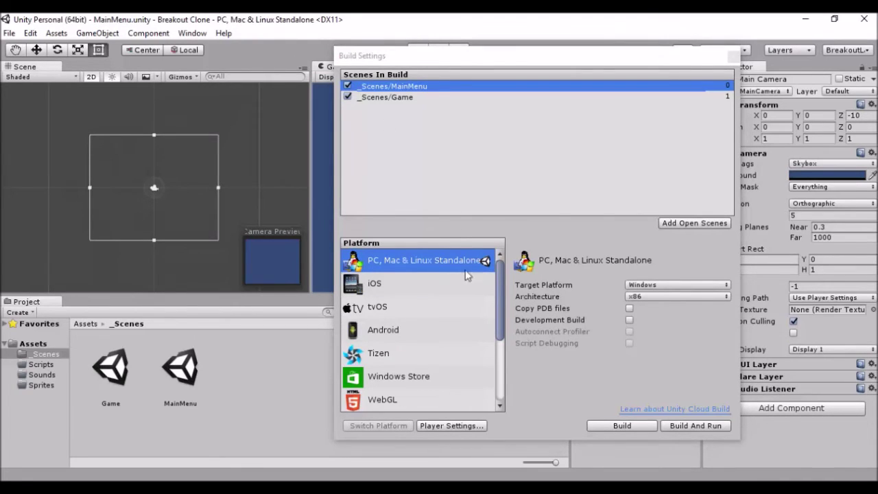
- Switch the project's build platform to WebGL and close the Build Settings
{"action": "scroll", "coordinate": [423, 316], "scroll_direction": "down", "scroll_amount": 1}
{"action": "left_click", "coordinate": [384, 360]}
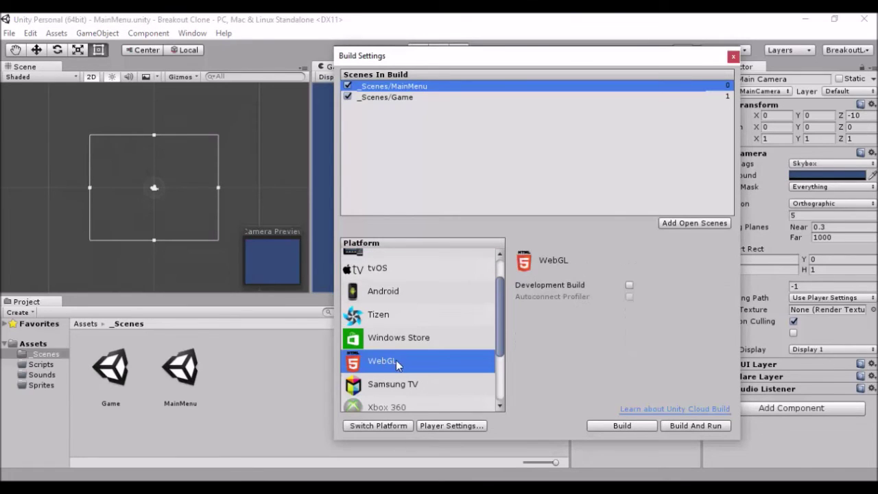
{"action": "left_click", "coordinate": [385, 429]}
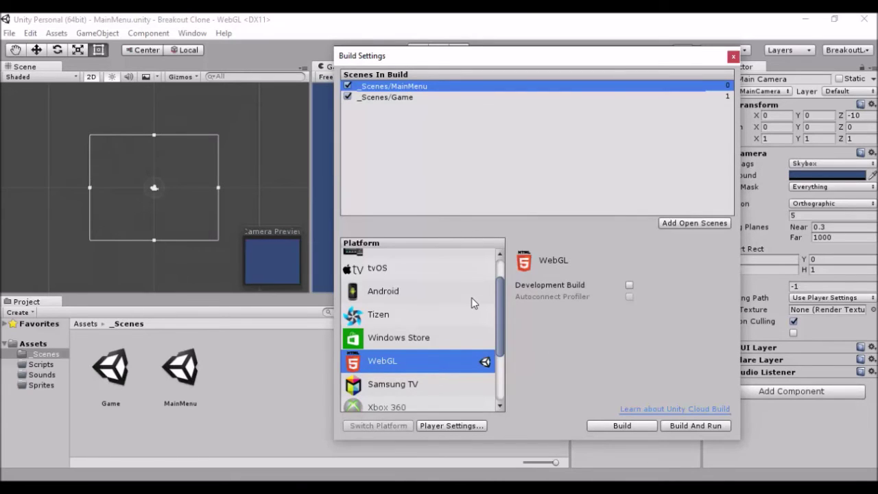
{"action": "scroll", "coordinate": [471, 303], "scroll_direction": "down", "scroll_amount": 2}
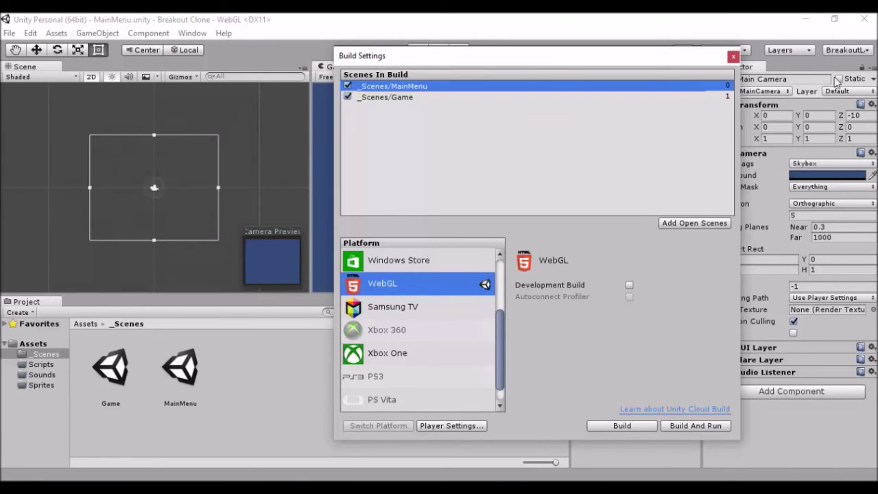
{"action": "left_click", "coordinate": [734, 57]}
- Open the project's Player settings and widen the Inspector to about half of the editor's width
{"action": "left_click", "coordinate": [9, 33]}
{"action": "mouse_move", "coordinate": [26, 33]}
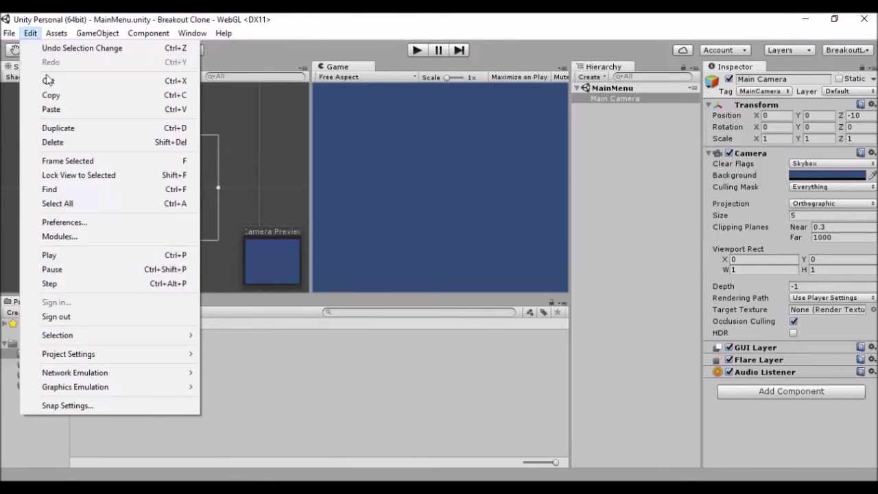
{"action": "mouse_move", "coordinate": [148, 355]}
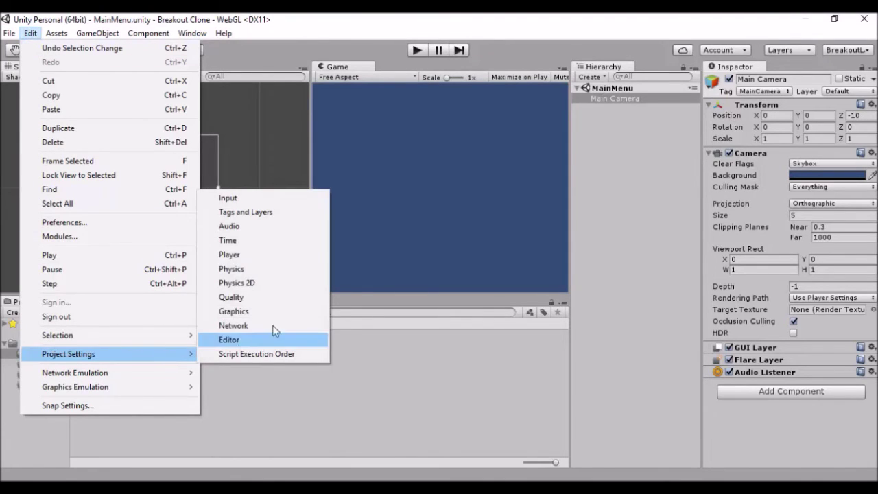
{"action": "left_click", "coordinate": [279, 255]}
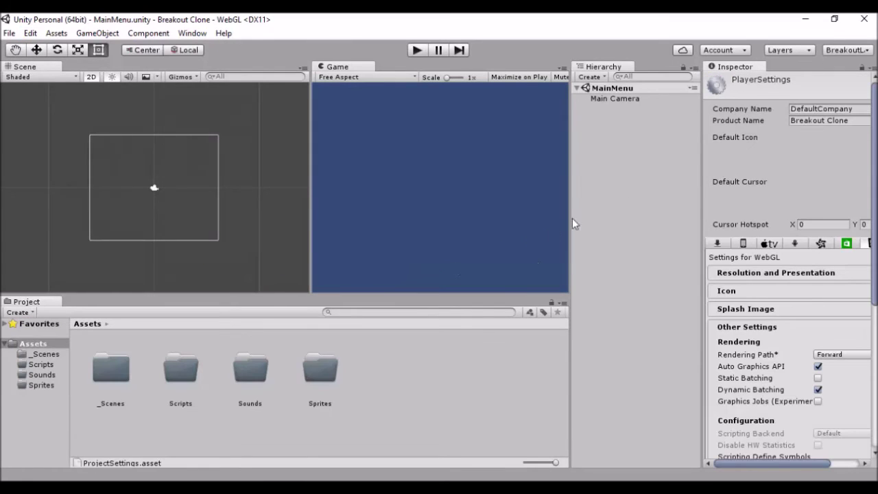
{"action": "left_click_drag", "start_coordinate": [704, 135], "coordinate": [445, 150]}
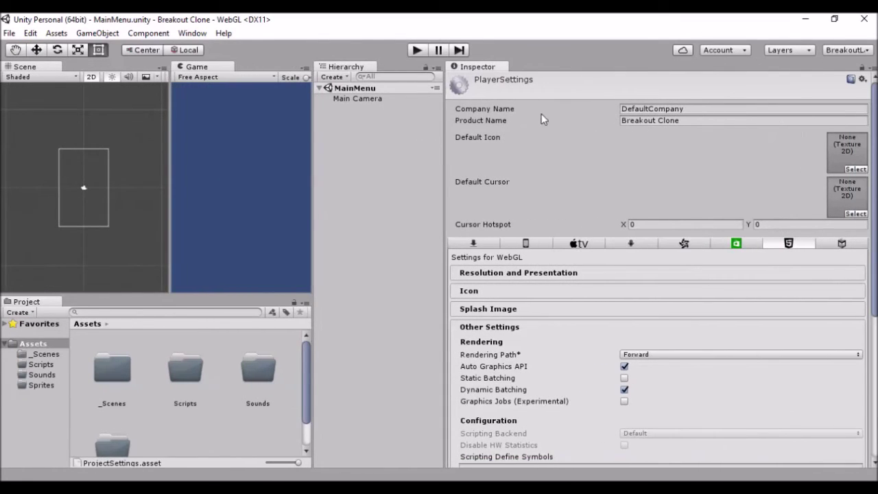
- Set the company name in the Player settings to BestGameCompanyEver
{"action": "left_click", "coordinate": [627, 111]}
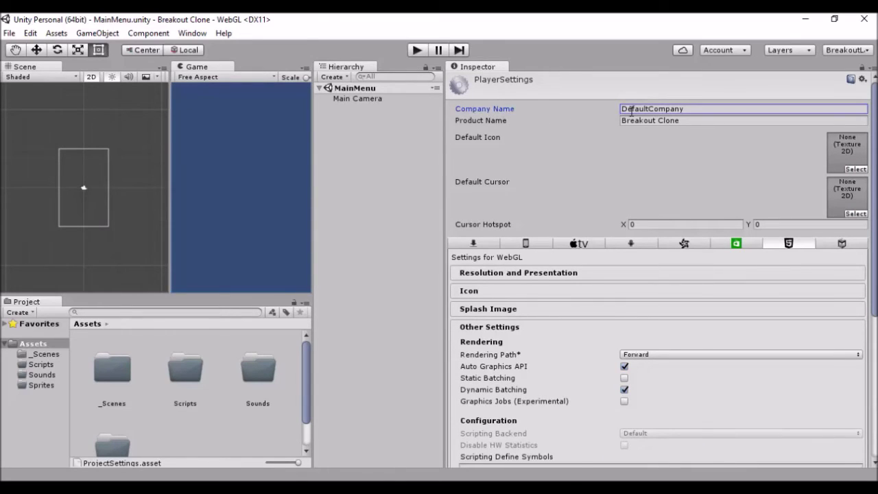
{"action": "double_click", "coordinate": [641, 111]}
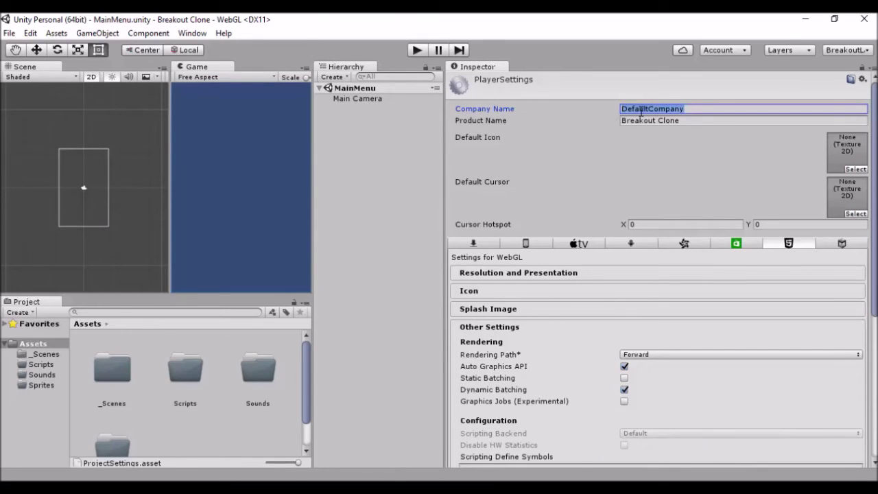
{"action": "type", "text": "BestGame"}
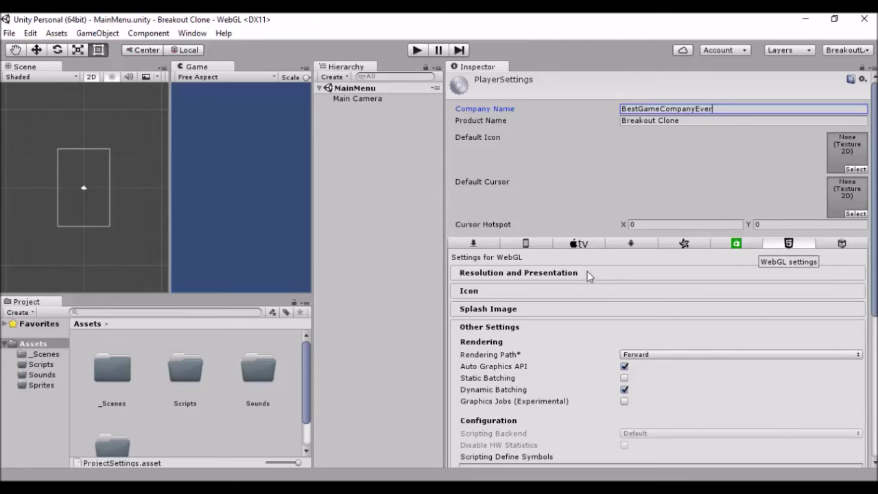
- Expand the WebGL Resolution and Presentation settings and set the default screen width to 1009
{"action": "left_click", "coordinate": [576, 276]}
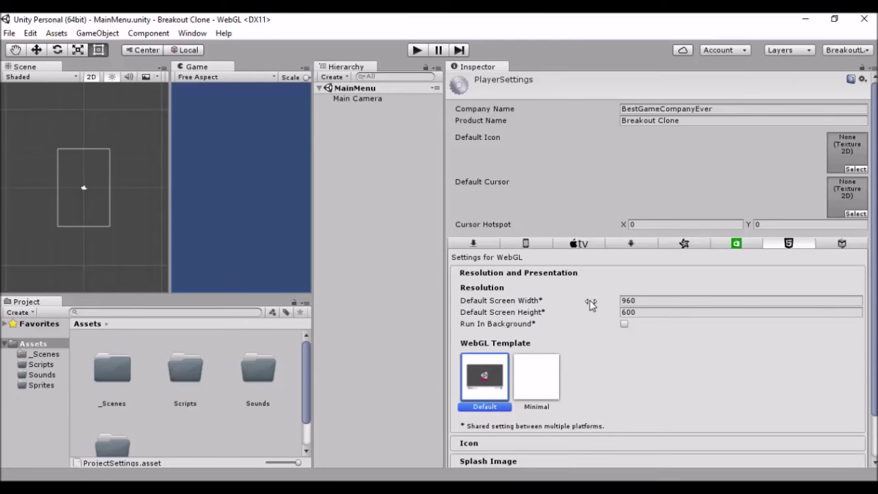
{"action": "left_click_drag", "start_coordinate": [539, 304], "coordinate": [574, 299]}
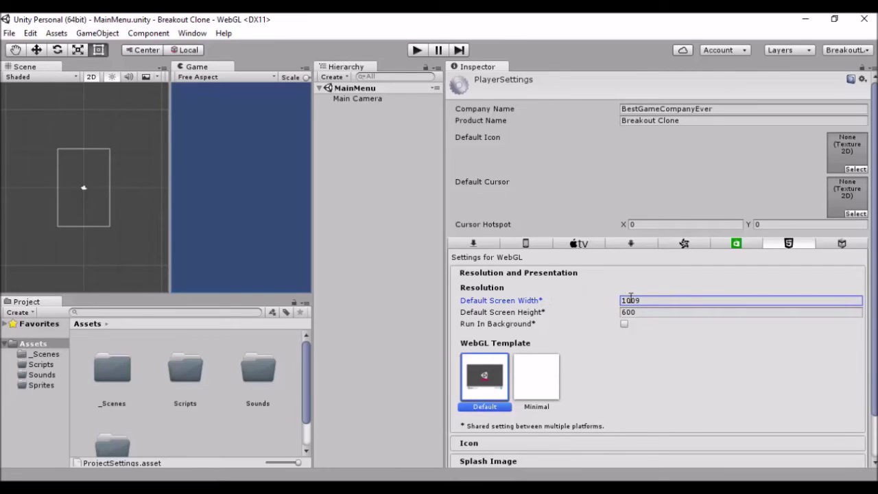
- Look at the Game view's available aspect ratios and resolutions, then close the list without choosing another one
{"action": "left_click", "coordinate": [211, 71]}
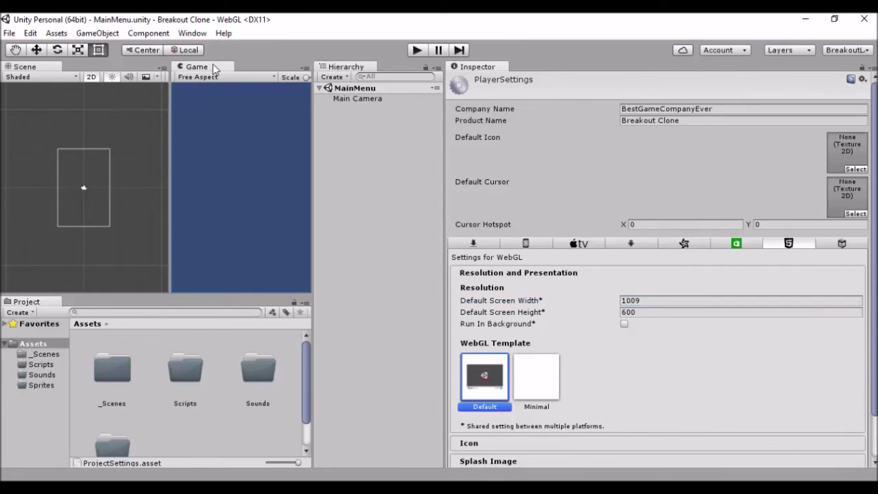
{"action": "left_click", "coordinate": [273, 78]}
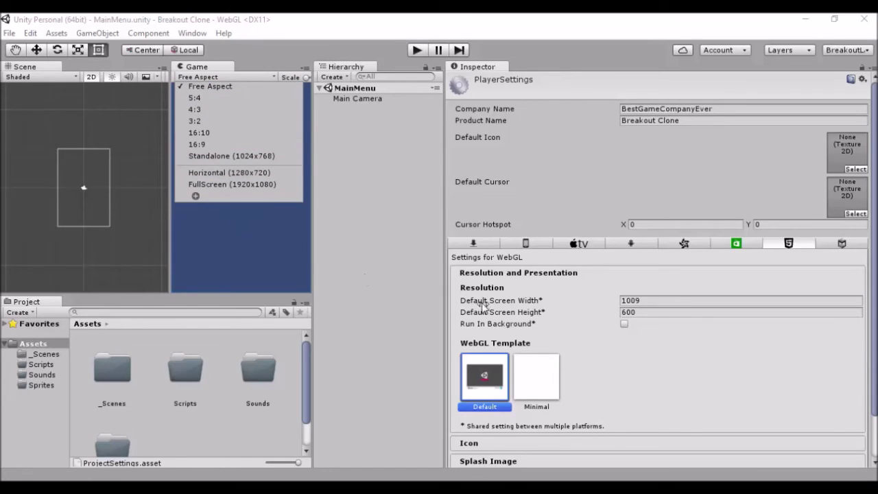
{"action": "scroll", "coordinate": [603, 306], "scroll_direction": "down", "scroll_amount": 2}
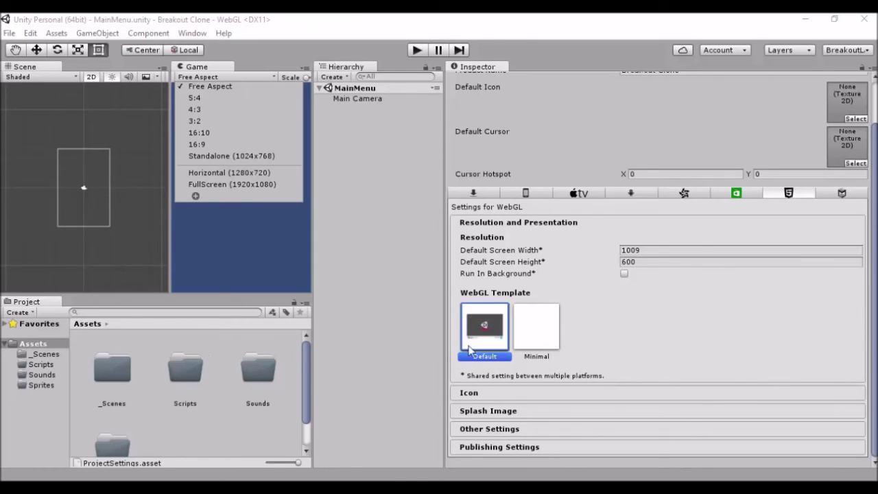
{"action": "left_click", "coordinate": [552, 337]}
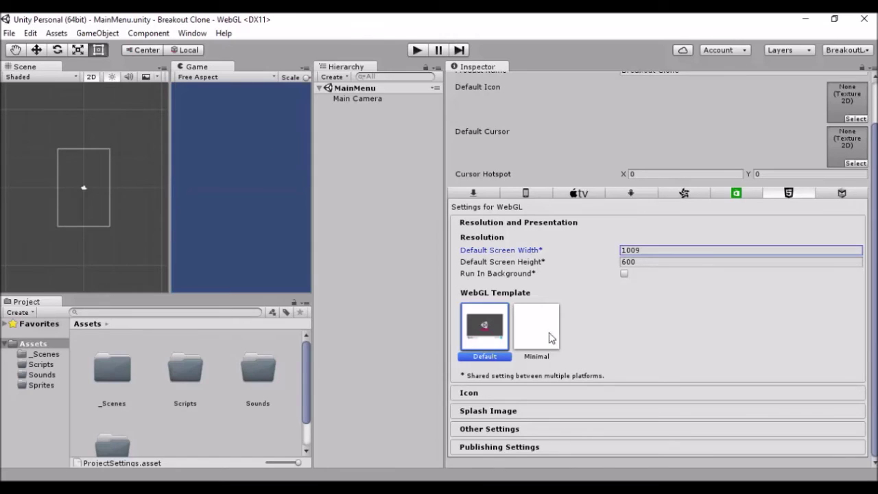
- Examine the WebGL Icon, Splash Image, Other Settings and Publishing Settings sections of the Player settings, leaving all sections collapsed
{"action": "left_click", "coordinate": [503, 391]}
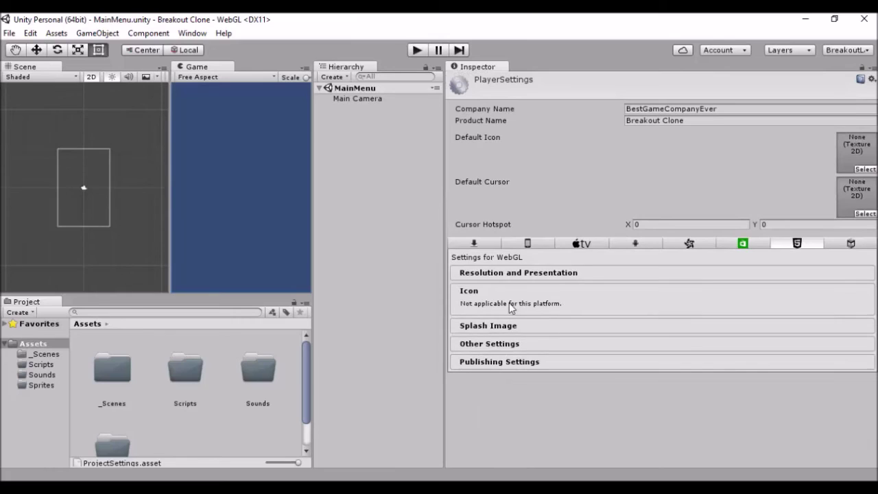
{"action": "left_click", "coordinate": [572, 326]}
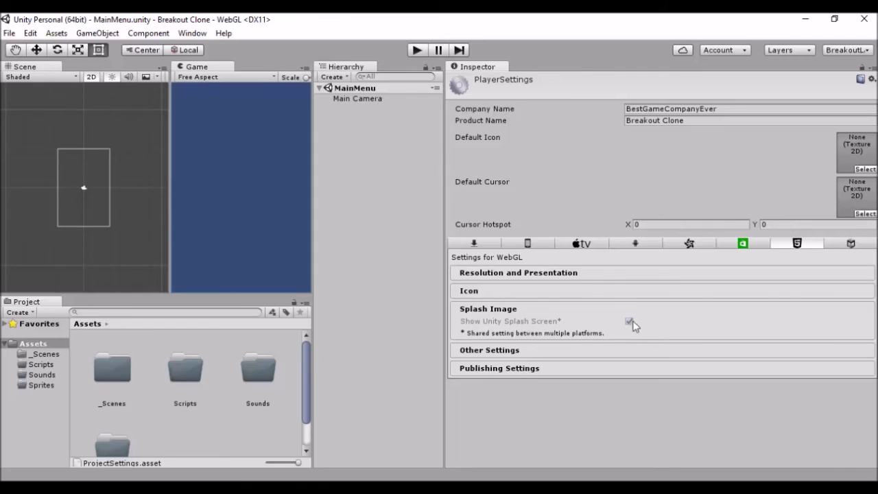
{"action": "left_click", "coordinate": [542, 356]}
{"action": "scroll", "coordinate": [583, 333], "scroll_direction": "down", "scroll_amount": 4}
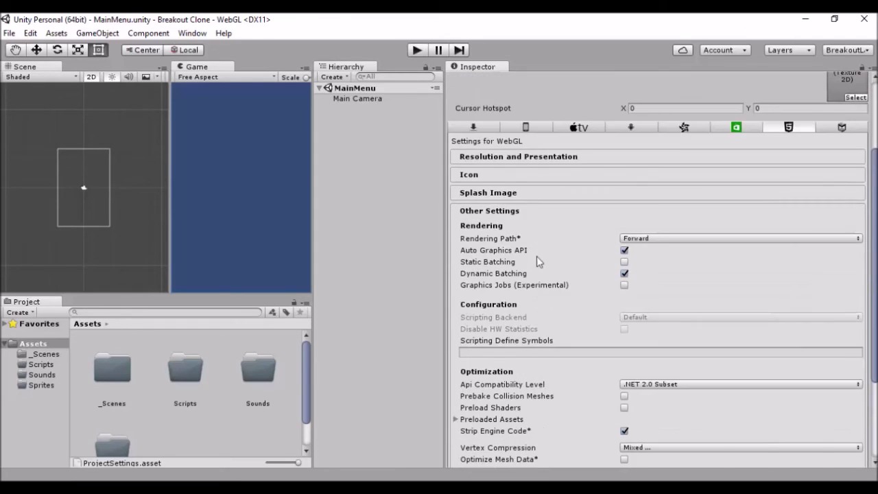
{"action": "scroll", "coordinate": [528, 233], "scroll_direction": "down", "scroll_amount": 1}
{"action": "scroll", "coordinate": [528, 215], "scroll_direction": "down", "scroll_amount": 1}
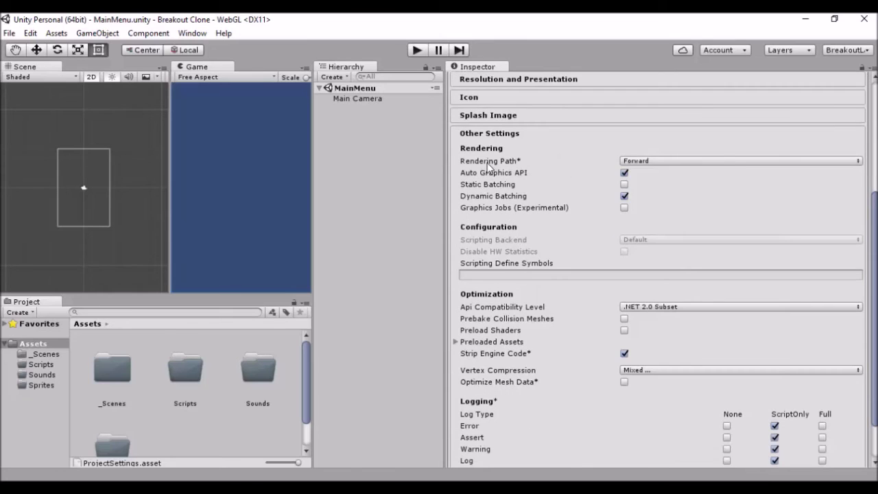
{"action": "scroll", "coordinate": [547, 205], "scroll_direction": "down", "scroll_amount": 2}
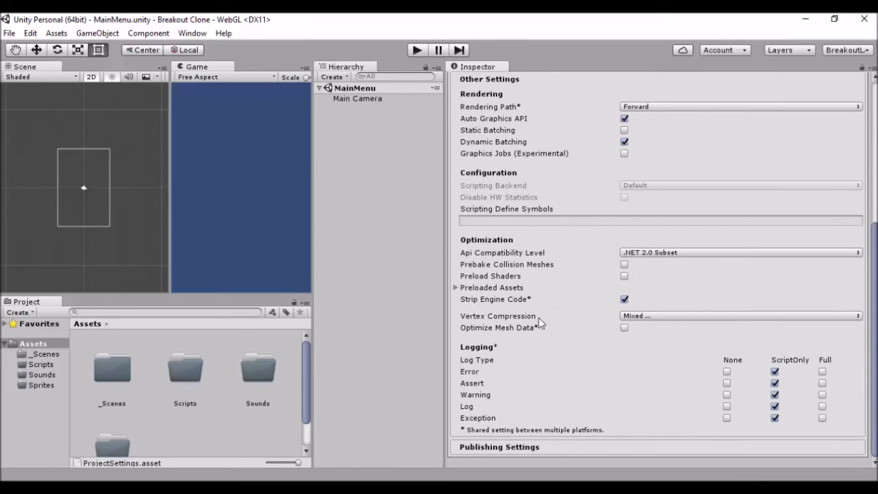
{"action": "left_click", "coordinate": [548, 447]}
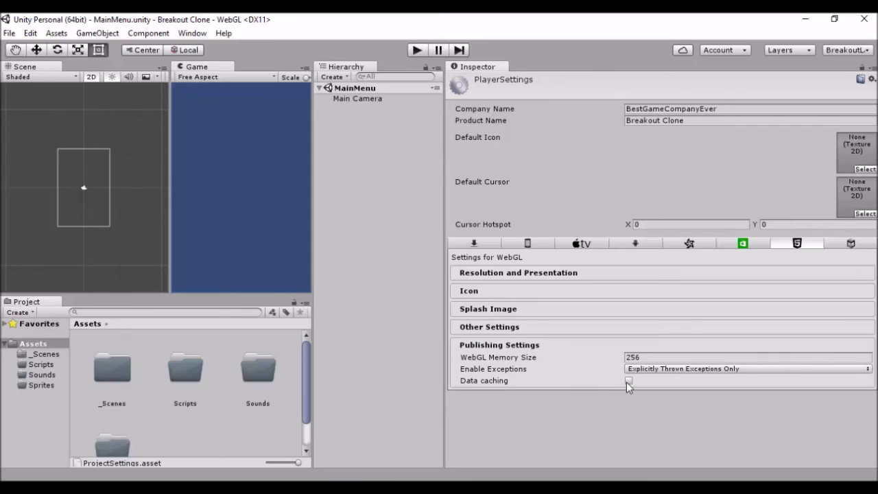
{"action": "left_click", "coordinate": [572, 345]}
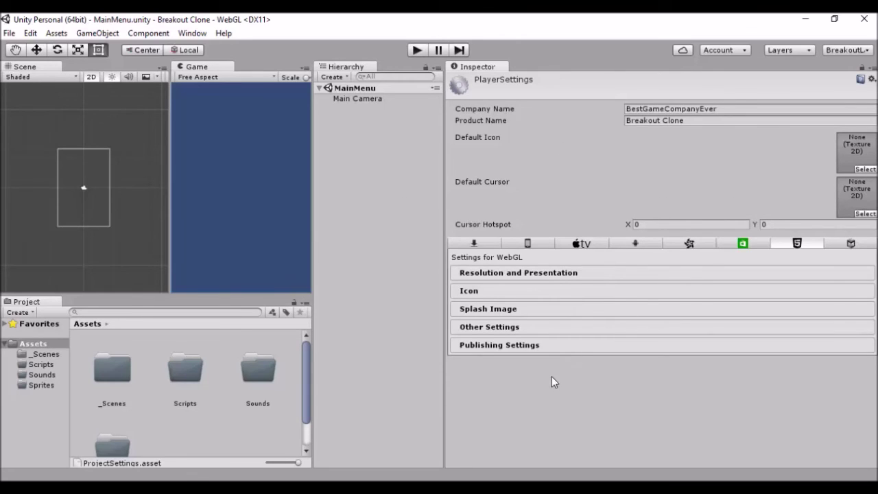
- Narrow the Inspector, widen the Hierarchy to over a third of the editor's width, and deselect the Player settings
{"action": "left_click_drag", "start_coordinate": [444, 165], "coordinate": [702, 198]}
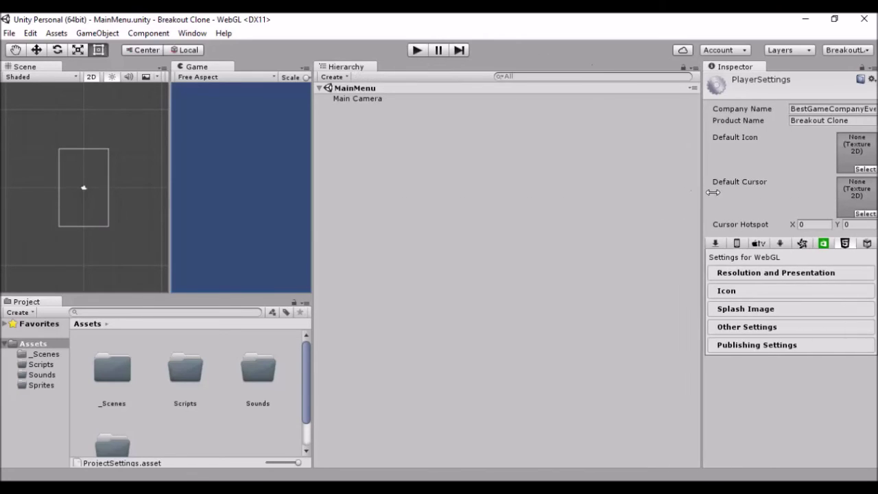
{"action": "left_click_drag", "start_coordinate": [311, 182], "coordinate": [684, 218]}
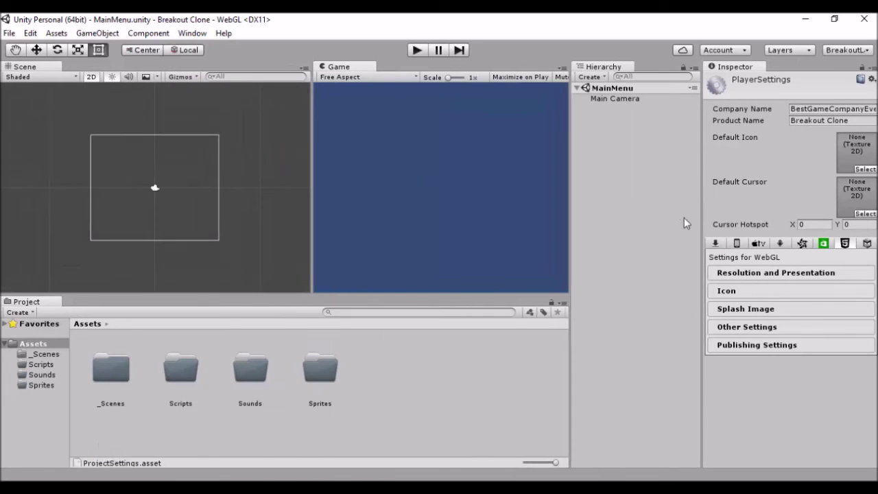
{"action": "left_click_drag", "start_coordinate": [554, 138], "coordinate": [381, 131]}
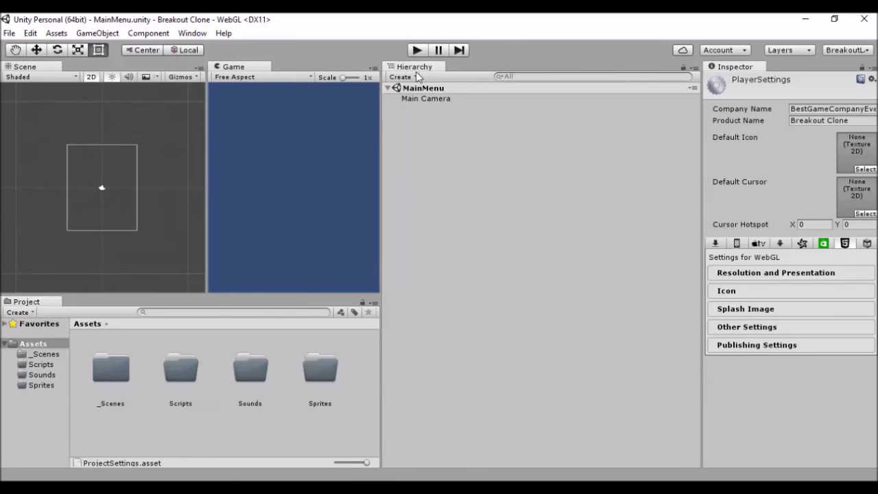
{"action": "left_click", "coordinate": [442, 141]}
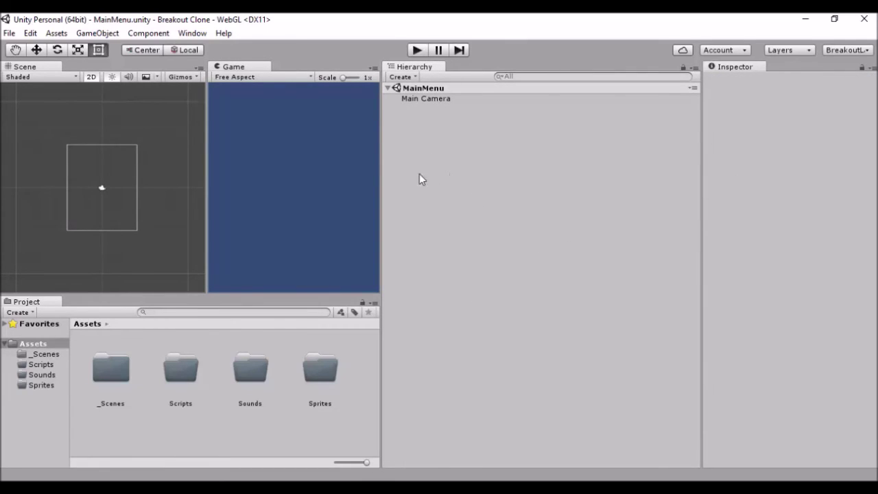
- Collapse and re-expand the MainMenu scene's object list, and add a 3D cube to the scene
{"action": "left_click", "coordinate": [388, 88]}
{"action": "left_click", "coordinate": [388, 88]}
{"action": "left_click", "coordinate": [388, 87]}
{"action": "left_click", "coordinate": [388, 88]}
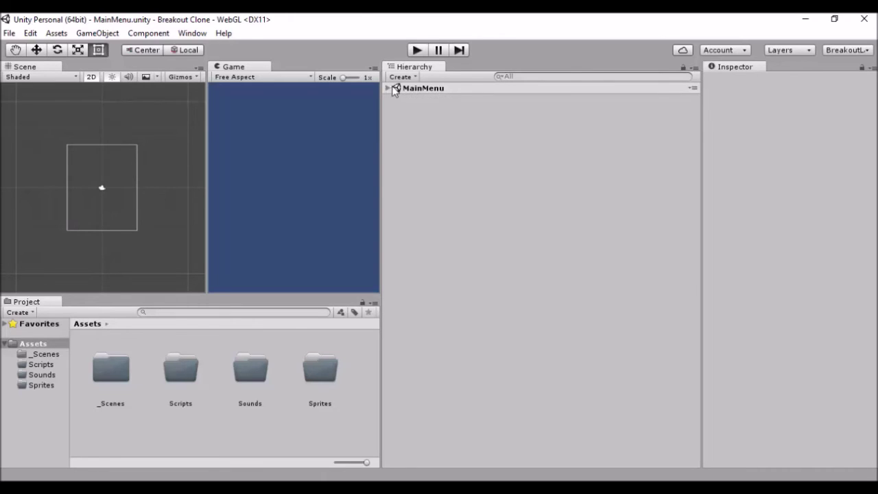
{"action": "right_click", "coordinate": [428, 126]}
{"action": "mouse_move", "coordinate": [495, 242]}
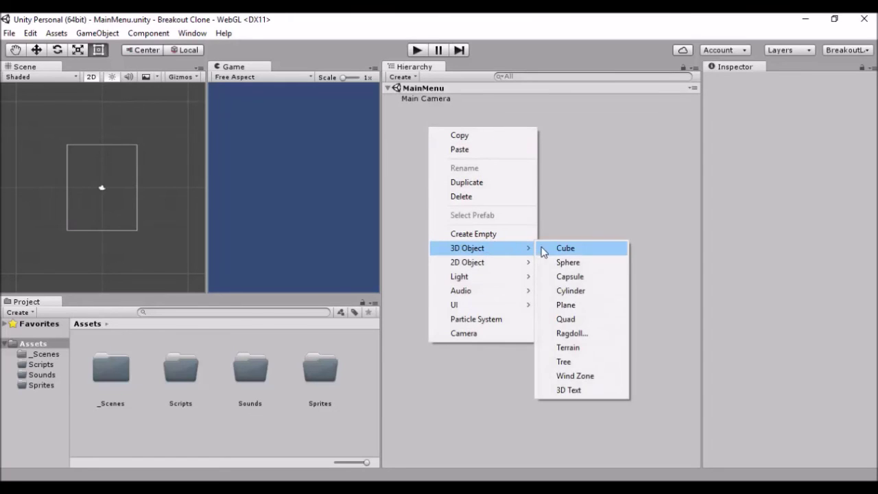
{"action": "left_click", "coordinate": [566, 247]}
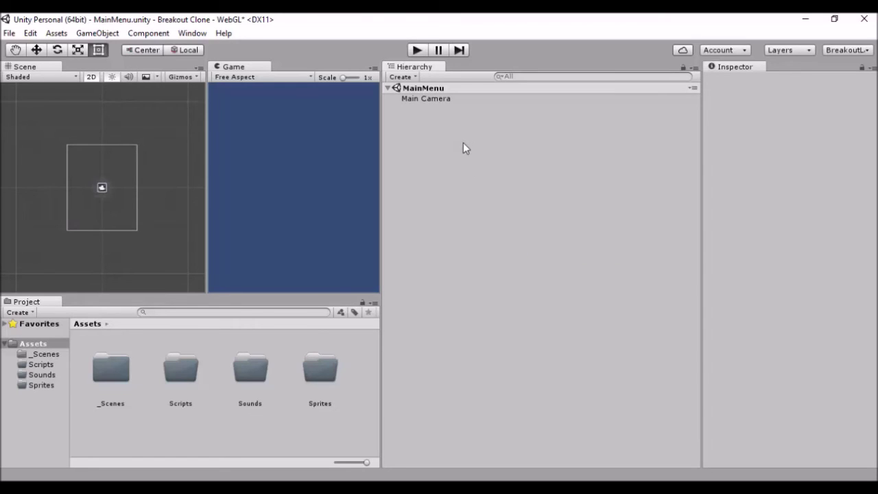
- Toggle the MainMenu scene's object list closed and open again, and duplicate the cube
{"action": "left_click", "coordinate": [387, 87]}
{"action": "left_click", "coordinate": [387, 87]}
{"action": "left_click", "coordinate": [387, 88]}
{"action": "left_click", "coordinate": [386, 87]}
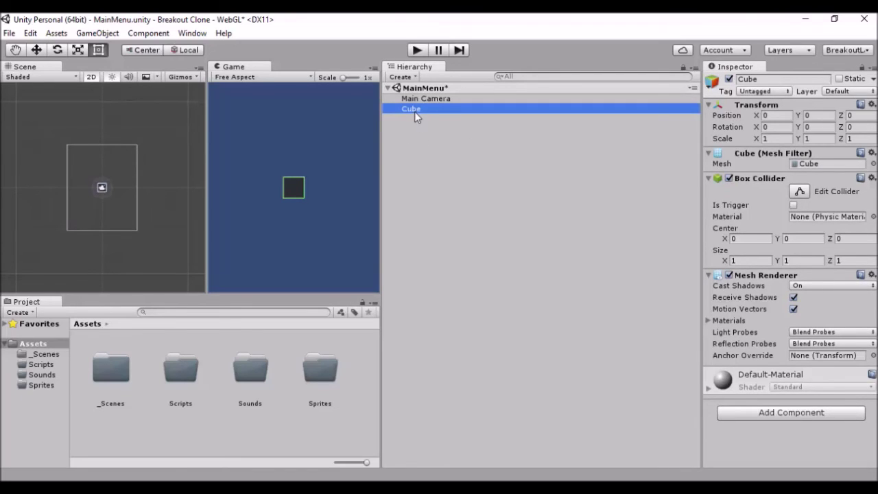
{"action": "left_click", "coordinate": [432, 150]}
{"action": "left_click", "coordinate": [416, 112]}
{"action": "key", "text": "ctrl+d"}
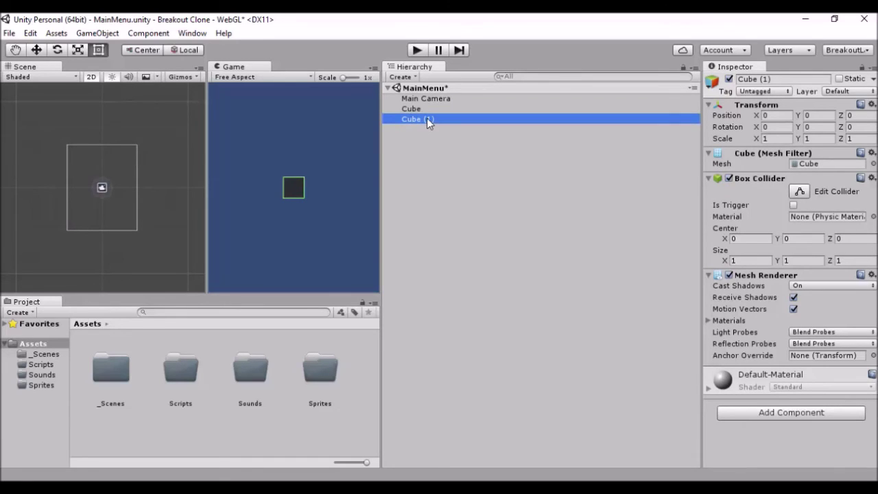
- Cycle twice through the Hand, Move, Rotate, Scale and Rect transform tools
{"action": "left_click", "coordinate": [15, 50]}
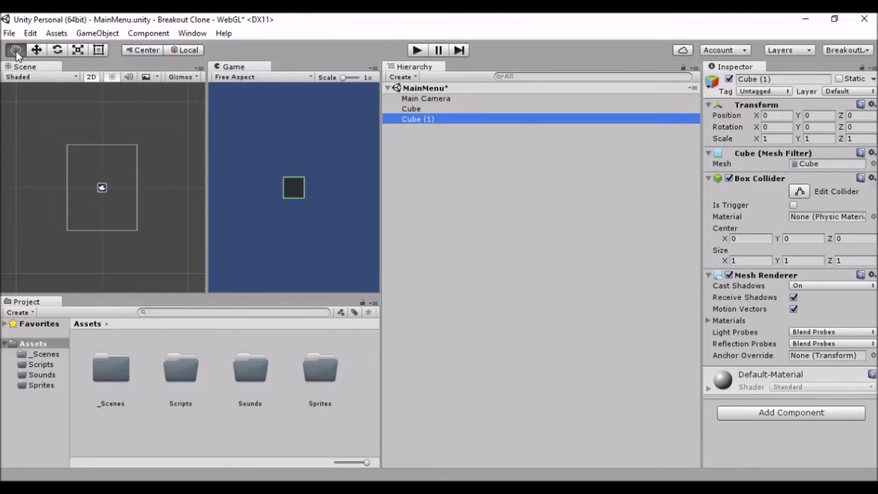
{"action": "key", "text": "w"}
{"action": "key", "text": "e"}
{"action": "key", "text": "r"}
{"action": "key", "text": "t"}
{"action": "key", "text": "q"}
{"action": "key", "text": "w"}
{"action": "key", "text": "e"}
{"action": "key", "text": "r"}
{"action": "key", "text": "t"}
{"action": "key", "text": "q"}
{"action": "key", "text": "w"}
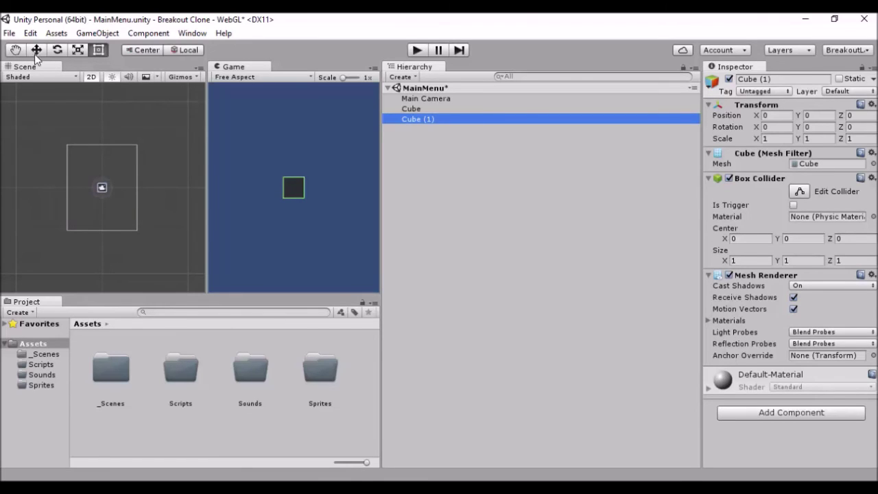
- Alternate between the Move and Hand tools, and pan the Scene view slightly with the Hand tool
{"action": "left_click", "coordinate": [34, 52]}
{"action": "left_click", "coordinate": [26, 51]}
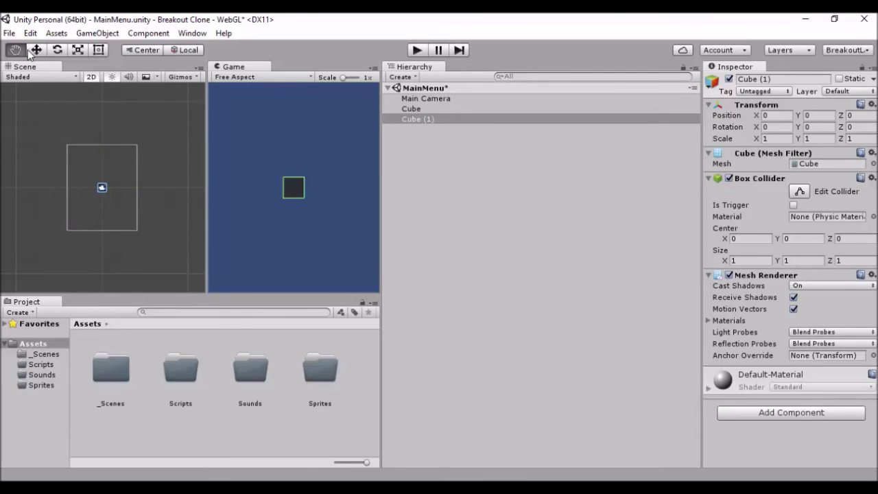
{"action": "left_click", "coordinate": [35, 52]}
{"action": "left_click", "coordinate": [17, 52]}
{"action": "mouse_move", "coordinate": [70, 126]}
{"action": "left_mouse_down"}
{"action": "mouse_move", "coordinate": [78, 146]}
{"action": "mouse_move", "coordinate": [81, 132]}
{"action": "left_mouse_up"}
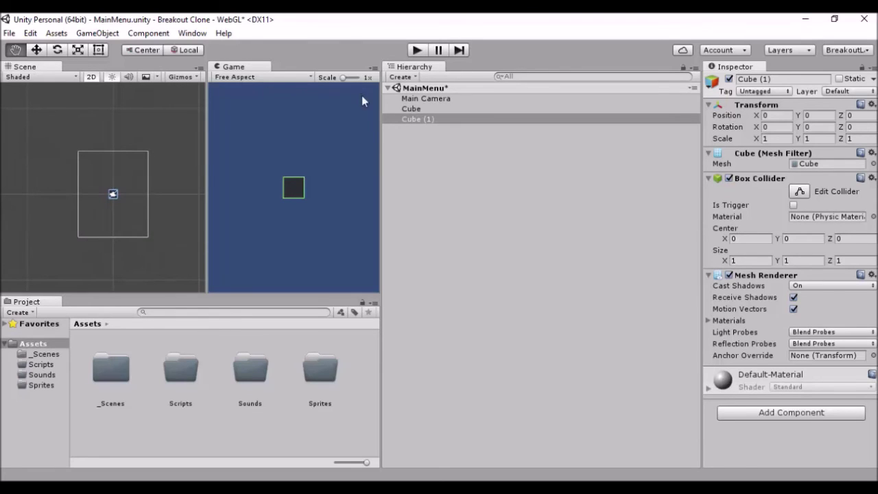
- Narrow the Hierarchy, widen the Scene view to about half of the editor's width, and pan around the camera frame
{"action": "left_click_drag", "start_coordinate": [379, 131], "coordinate": [665, 168]}
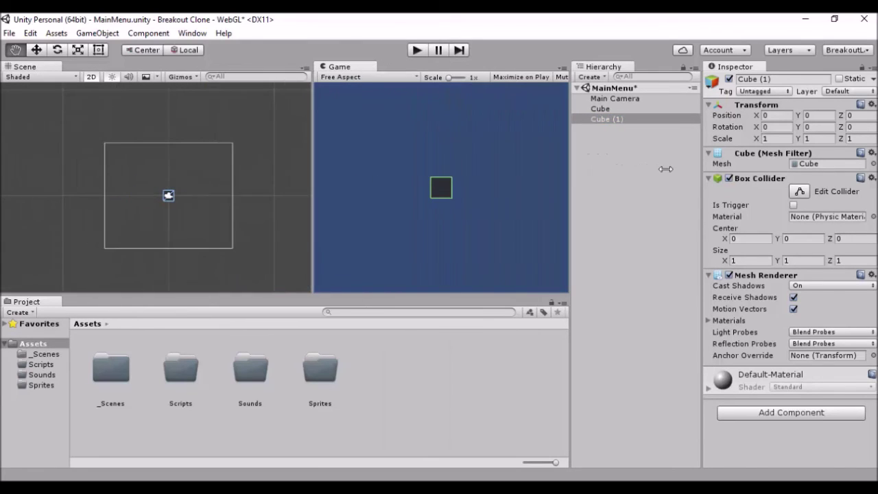
{"action": "left_click_drag", "start_coordinate": [312, 159], "coordinate": [490, 170]}
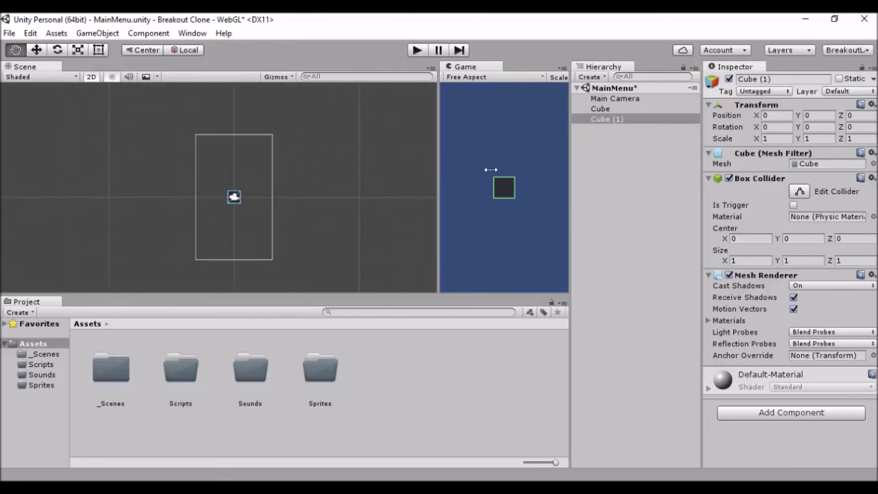
{"action": "left_click", "coordinate": [16, 50]}
{"action": "left_click_drag", "start_coordinate": [201, 162], "coordinate": [149, 157]}
{"action": "left_click_drag", "start_coordinate": [220, 142], "coordinate": [216, 142]}
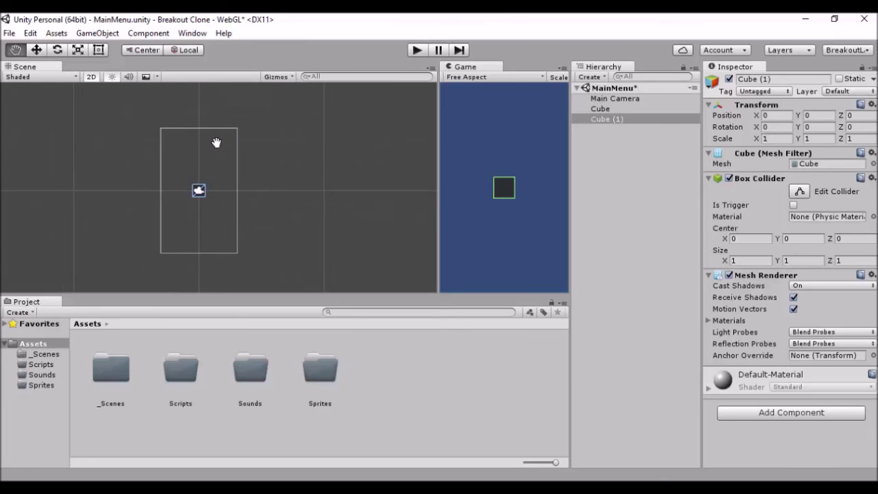
- Move the duplicated cube up and left of the original to about X -1.45, Y 1.04
{"action": "key", "text": "w"}
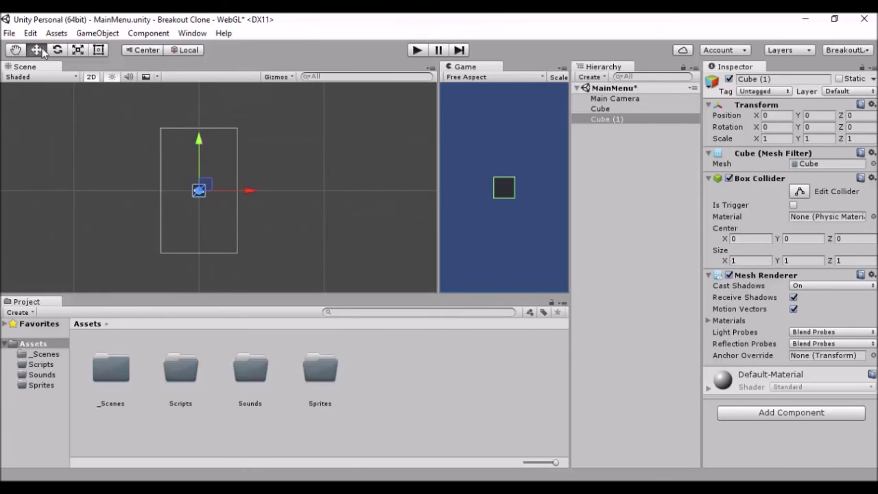
{"action": "left_click_drag", "start_coordinate": [199, 142], "coordinate": [193, 124]}
{"action": "left_click_drag", "start_coordinate": [246, 171], "coordinate": [267, 169]}
{"action": "left_click_drag", "start_coordinate": [197, 191], "coordinate": [187, 172]}
- Rotate the duplicated cube about its Y axis to about -38.5 degrees
{"action": "left_click", "coordinate": [62, 56]}
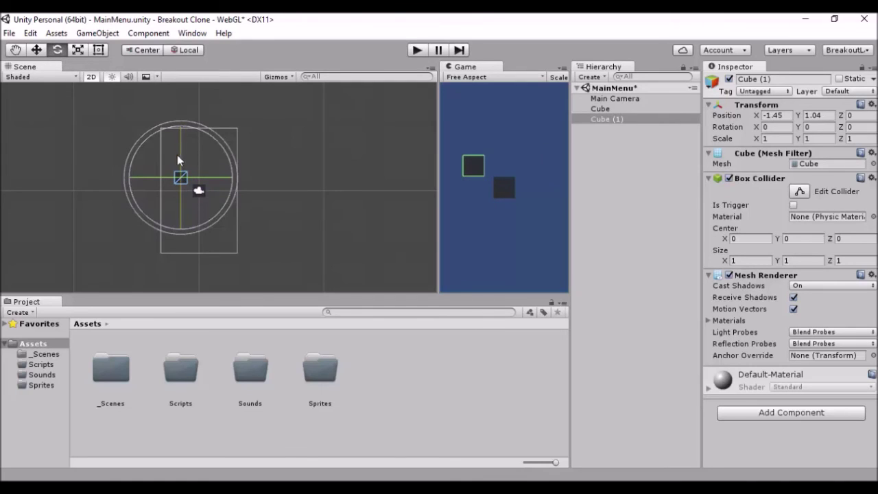
{"action": "left_click_drag", "start_coordinate": [201, 178], "coordinate": [251, 177]}
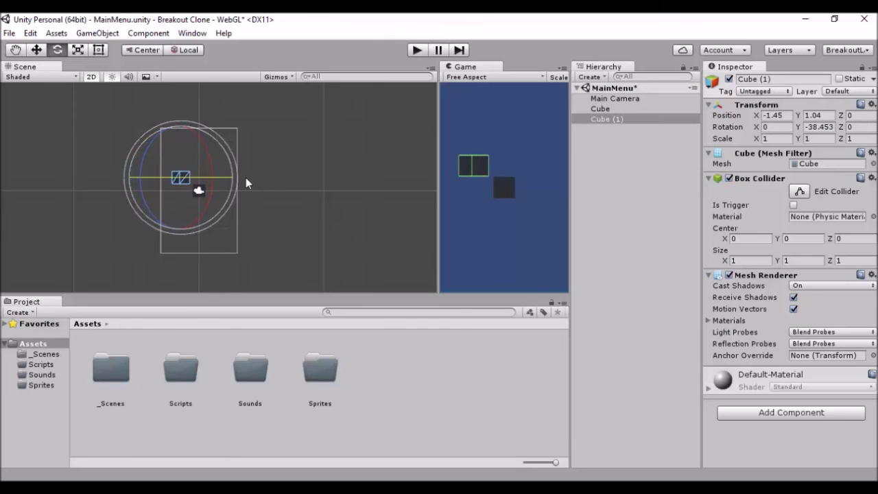
- Rotate the duplicated cube freely around its axes to about X -29, Y -112, Z 67 degrees
{"action": "left_click_drag", "start_coordinate": [160, 173], "coordinate": [183, 178]}
{"action": "left_click_drag", "start_coordinate": [199, 141], "coordinate": [250, 167]}
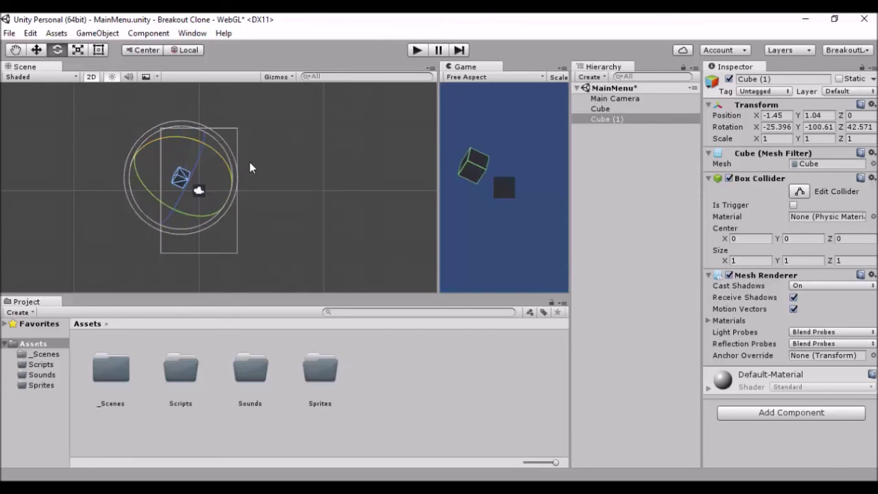
{"action": "mouse_move", "coordinate": [201, 145]}
{"action": "left_mouse_down"}
{"action": "mouse_move", "coordinate": [187, 191]}
{"action": "mouse_move", "coordinate": [178, 161]}
{"action": "mouse_move", "coordinate": [204, 155]}
{"action": "left_mouse_up"}
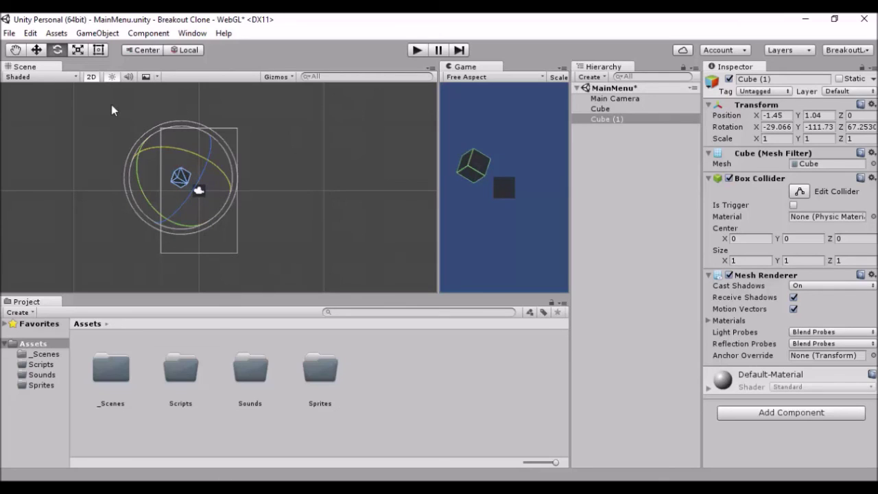
- Scale the duplicated cube along its axes to about X 2.03, Y 2.30, Z 1.05, and deselect it
{"action": "key", "text": "r"}
{"action": "left_click_drag", "start_coordinate": [195, 139], "coordinate": [221, 97]}
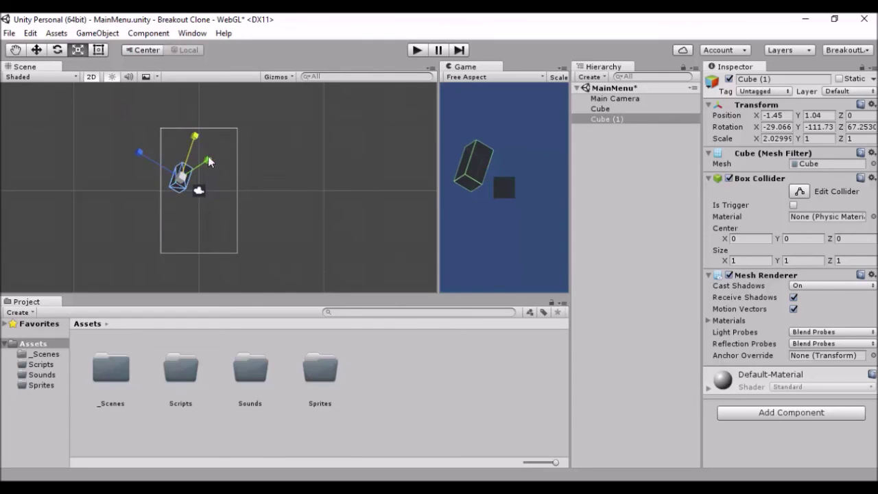
{"action": "left_click_drag", "start_coordinate": [208, 159], "coordinate": [228, 146]}
{"action": "left_click_drag", "start_coordinate": [142, 153], "coordinate": [160, 165]}
{"action": "left_click_drag", "start_coordinate": [100, 137], "coordinate": [130, 165]}
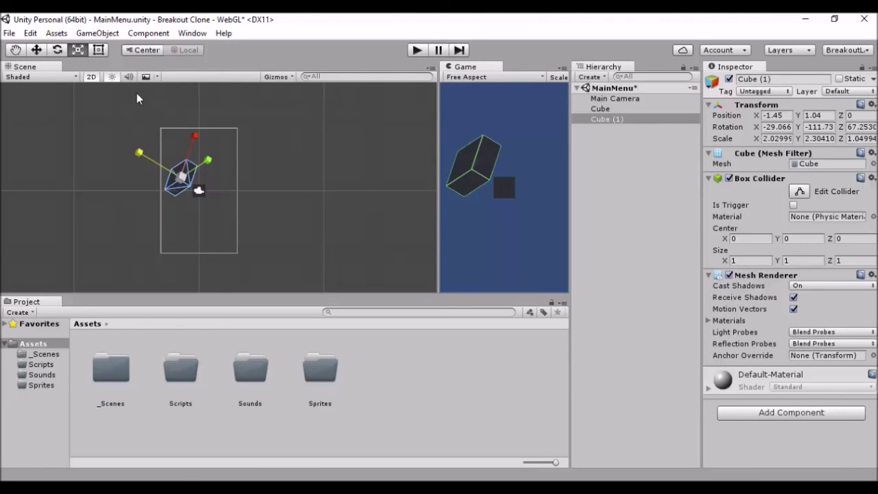
{"action": "left_click", "coordinate": [152, 118]}
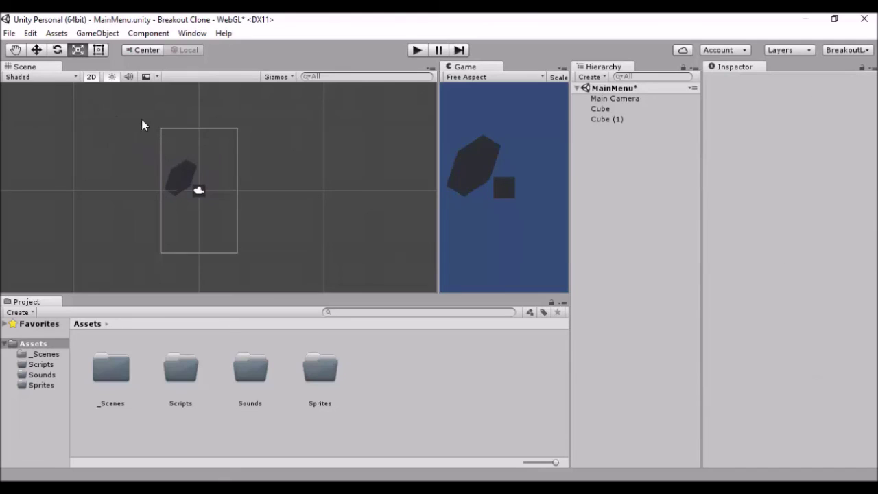
- Move and resize the duplicated cube with the Rect tool to about position X -2.51, Y 1.77 and scale X 2.21, Z -1.64
{"action": "key", "text": "t"}
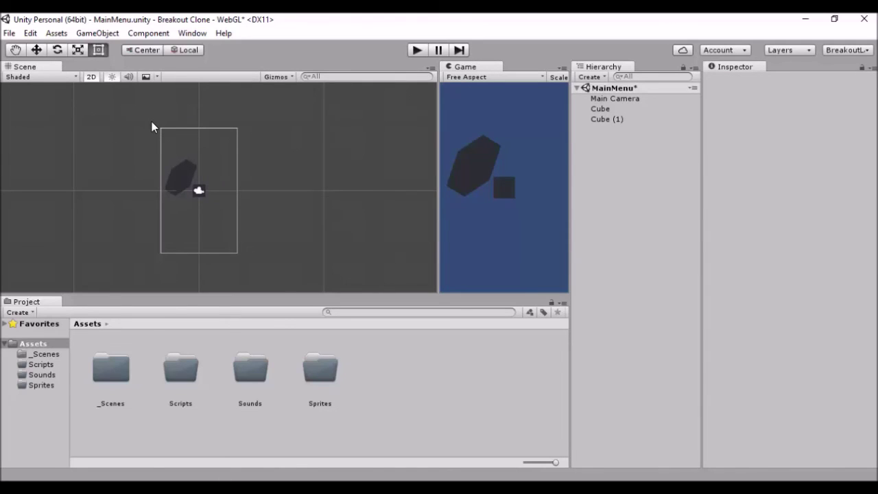
{"action": "left_click", "coordinate": [187, 174]}
{"action": "left_click_drag", "start_coordinate": [199, 180], "coordinate": [158, 151]}
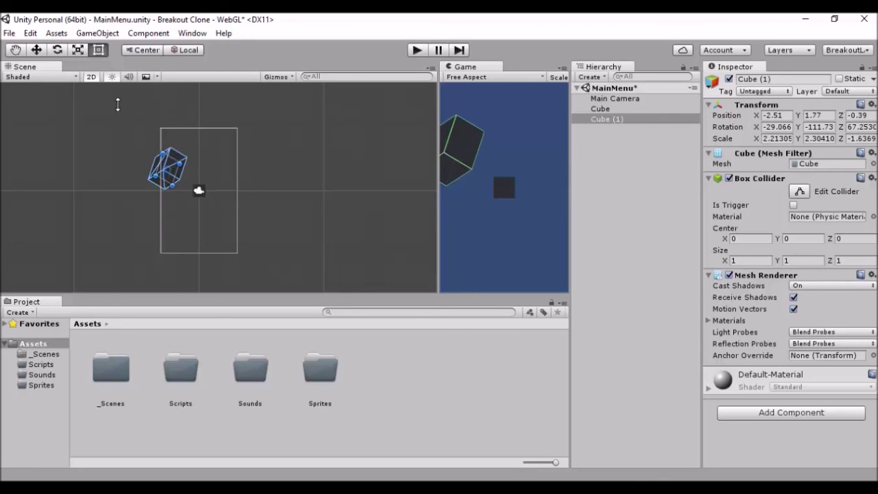
{"action": "left_click", "coordinate": [118, 104]}
{"action": "left_click", "coordinate": [176, 159]}
- Zoom the Scene view in and far out, and frame the duplicated cube to bring it back into focus
{"action": "scroll", "coordinate": [172, 156], "scroll_direction": "up", "scroll_amount": 3}
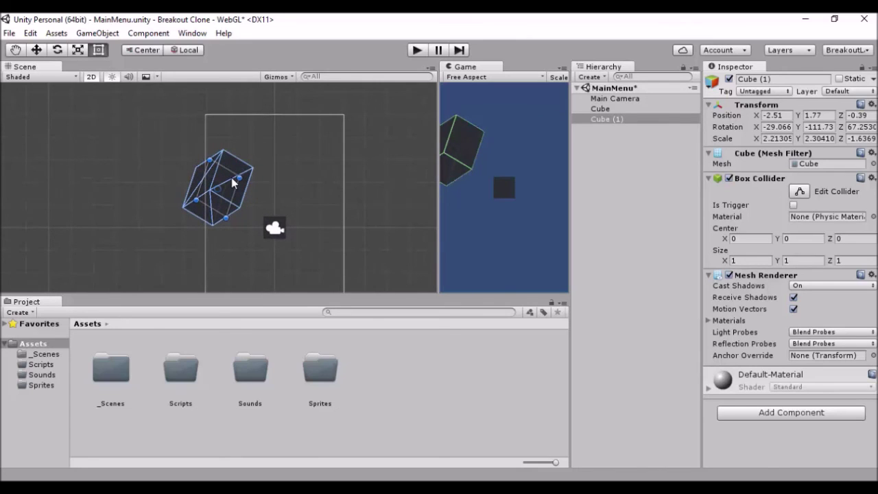
{"action": "scroll", "coordinate": [231, 177], "scroll_direction": "down", "scroll_amount": 8}
{"action": "scroll", "coordinate": [223, 176], "scroll_direction": "down", "scroll_amount": 4}
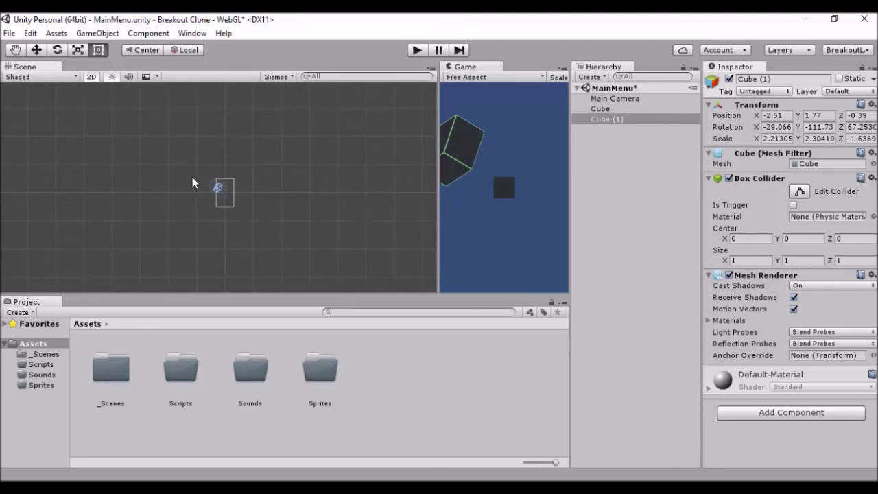
{"action": "left_click", "coordinate": [619, 246]}
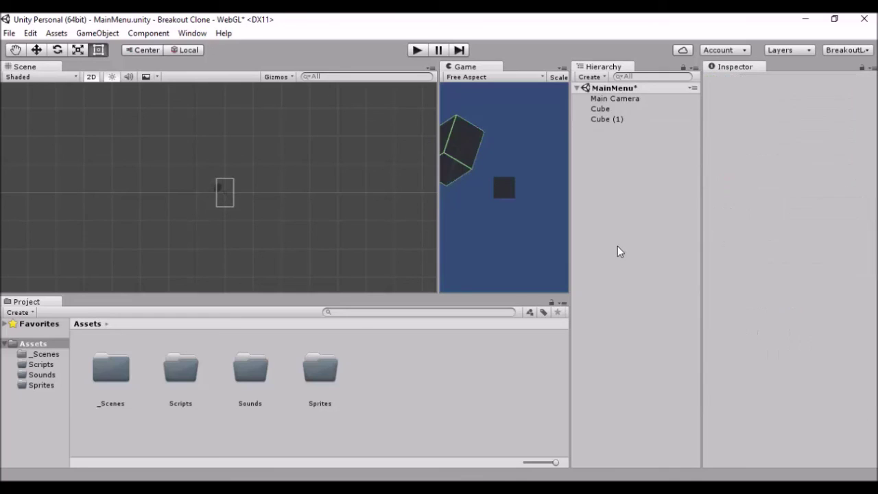
{"action": "left_click", "coordinate": [611, 121]}
{"action": "key", "text": "f"}
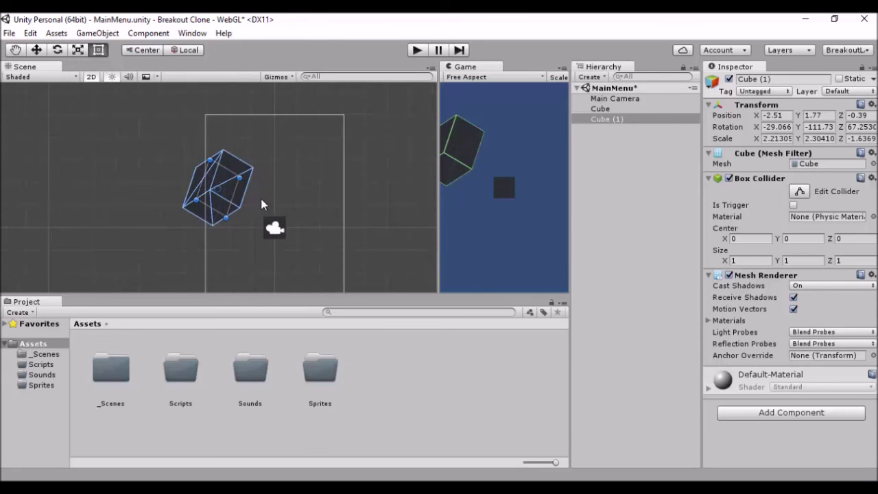
- Pan the Scene view around the camera frame, both with the Hand tool and with the Move tool active
{"action": "middle_click_drag", "start_coordinate": [310, 206], "coordinate": [315, 185]}
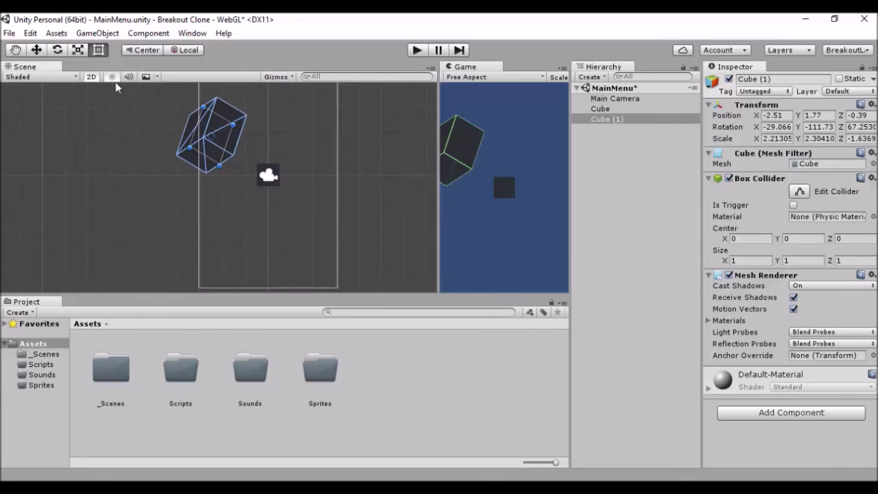
{"action": "left_click", "coordinate": [18, 51]}
{"action": "left_click_drag", "start_coordinate": [290, 166], "coordinate": [274, 133]}
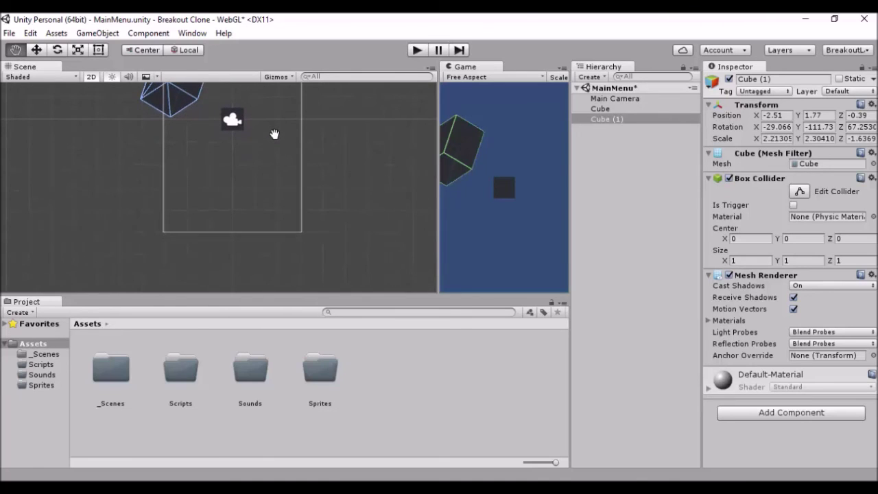
{"action": "key", "text": "w"}
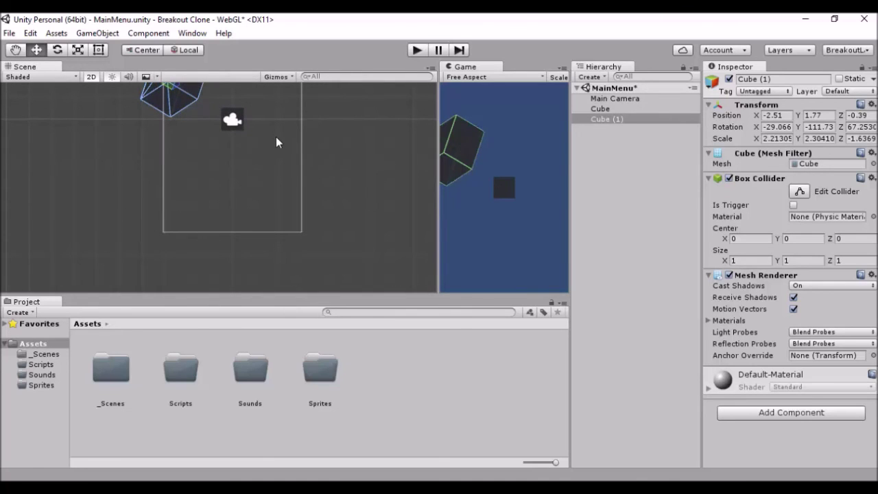
{"action": "middle_click_drag", "start_coordinate": [277, 141], "coordinate": [274, 192]}
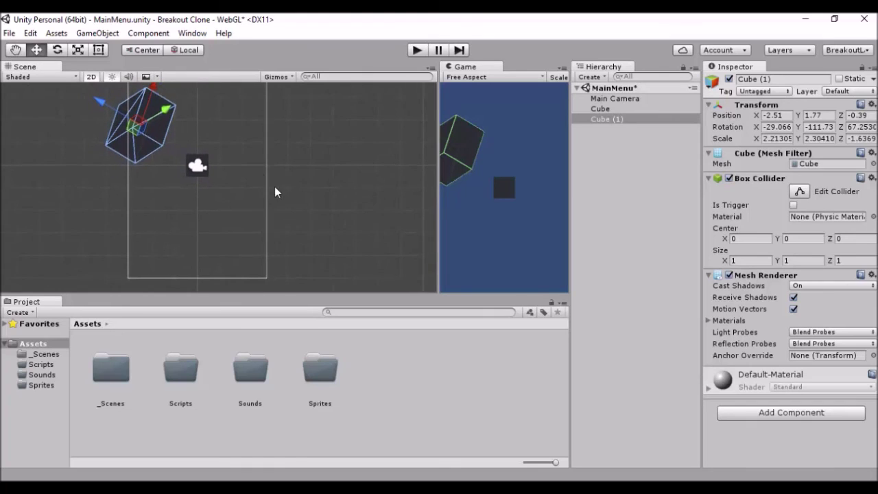
{"action": "middle_click_drag", "start_coordinate": [249, 166], "coordinate": [336, 167]}
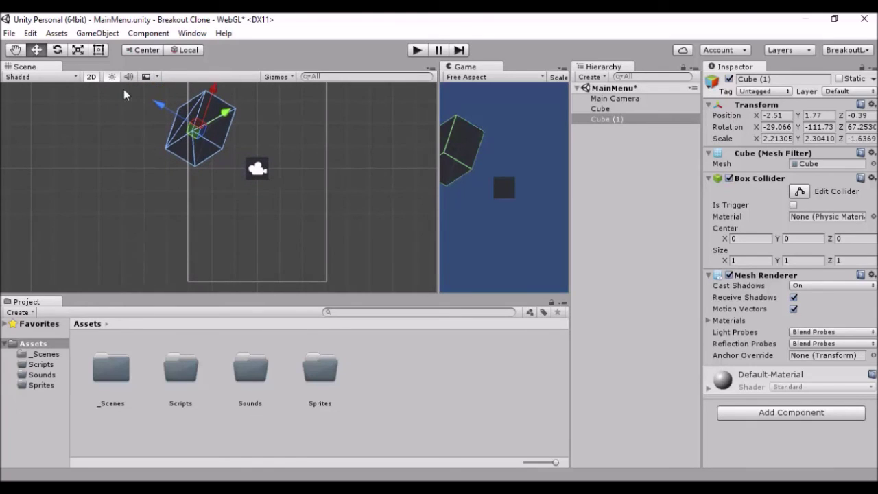
- Switch the Scene view to 3D, orbit around the cubes, and return to 2D with the Rect tool active
{"action": "left_click", "coordinate": [90, 77]}
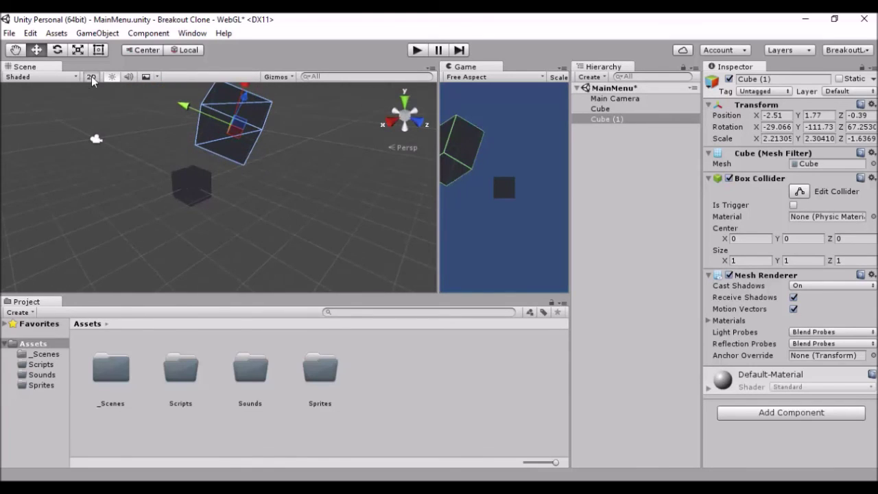
{"action": "left_click", "coordinate": [91, 76]}
{"action": "left_click", "coordinate": [90, 78]}
{"action": "middle_click_drag", "start_coordinate": [112, 158], "coordinate": [144, 175]}
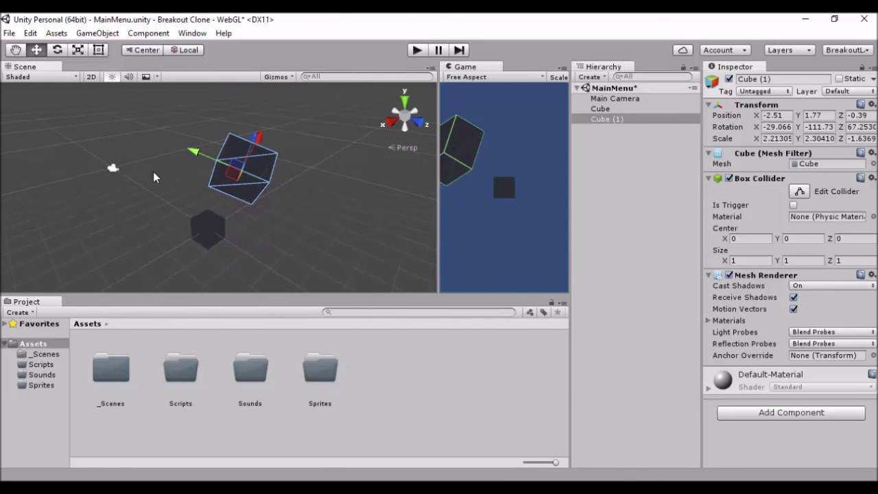
{"action": "left_click_drag", "start_coordinate": [145, 177], "coordinate": [333, 202], "text": "alt"}
{"action": "key", "text": "t"}
{"action": "left_click", "coordinate": [91, 76]}
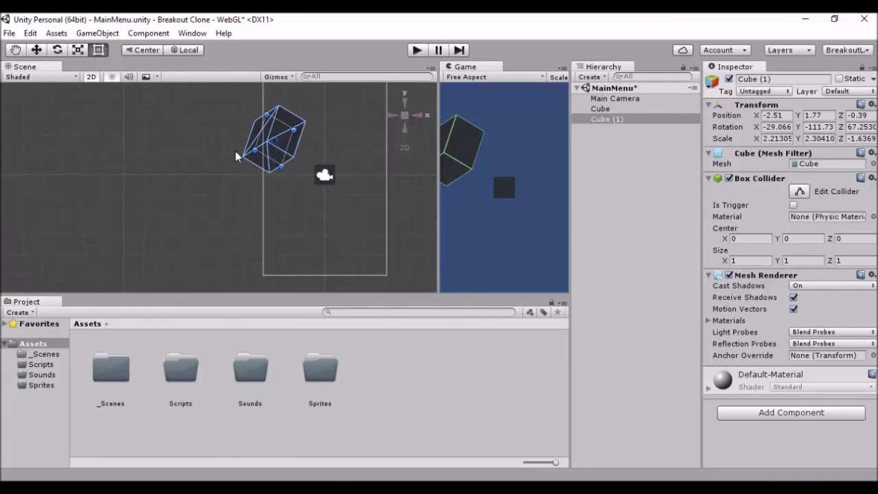
- Select the Main Camera and the original cube in turn in the Scene view, and clear the selection
{"action": "scroll", "coordinate": [306, 205], "scroll_direction": "down", "scroll_amount": 2}
{"action": "scroll", "coordinate": [304, 202], "scroll_direction": "up", "scroll_amount": 3}
{"action": "scroll", "coordinate": [304, 201], "scroll_direction": "down", "scroll_amount": 3}
{"action": "scroll", "coordinate": [304, 205], "scroll_direction": "up", "scroll_amount": 1}
{"action": "left_click", "coordinate": [303, 178]}
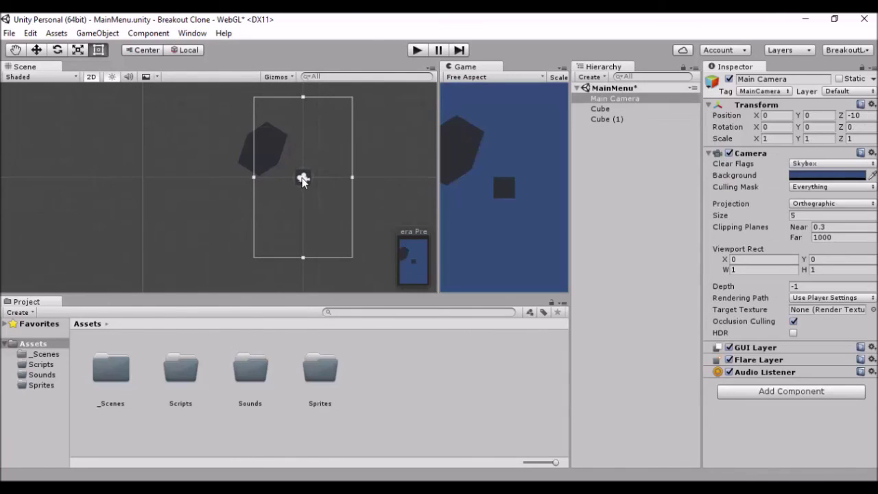
{"action": "left_click_drag", "start_coordinate": [305, 177], "coordinate": [327, 177]}
{"action": "left_click", "coordinate": [304, 177]}
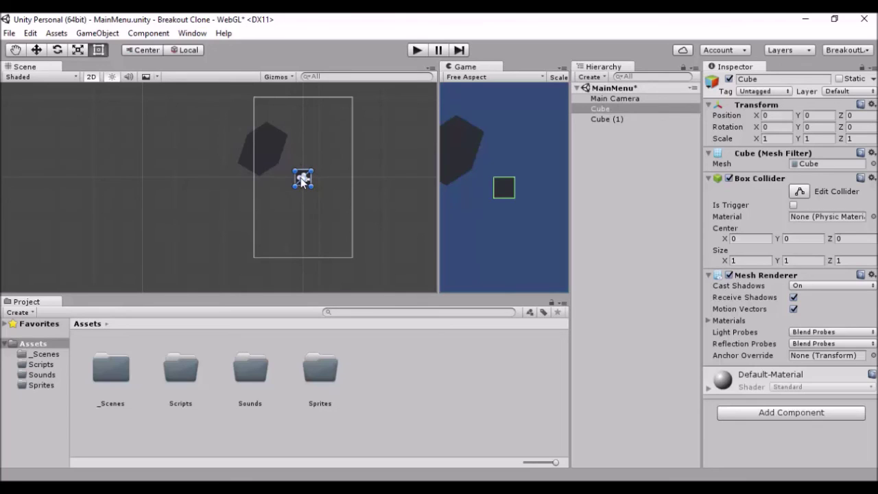
{"action": "left_click", "coordinate": [346, 185]}
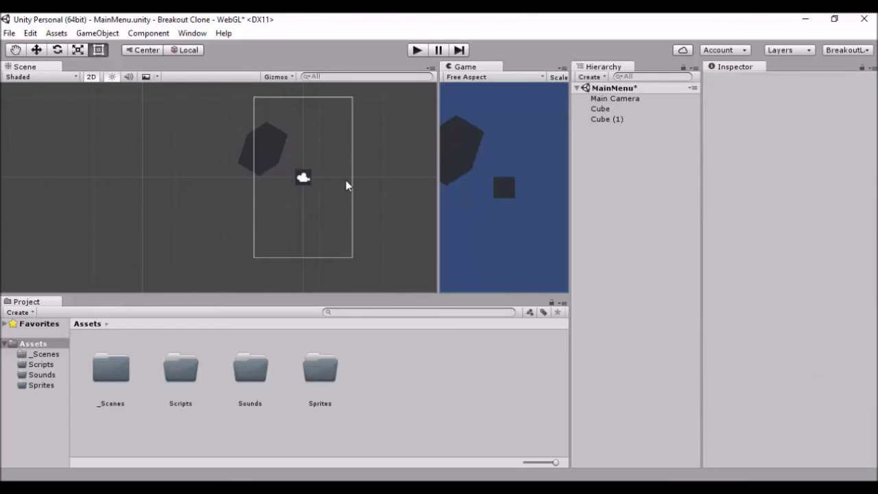